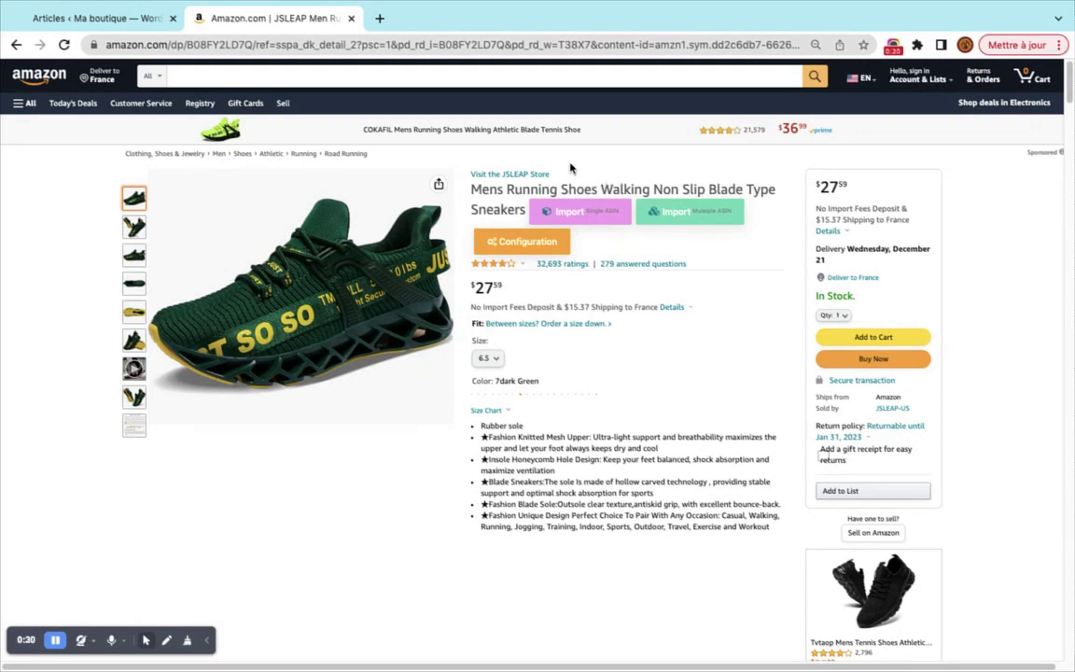
- Reload the Amazon page and set the JSLEAP shoe to import as a Simple product
left_click(270, 45)
key("Return")
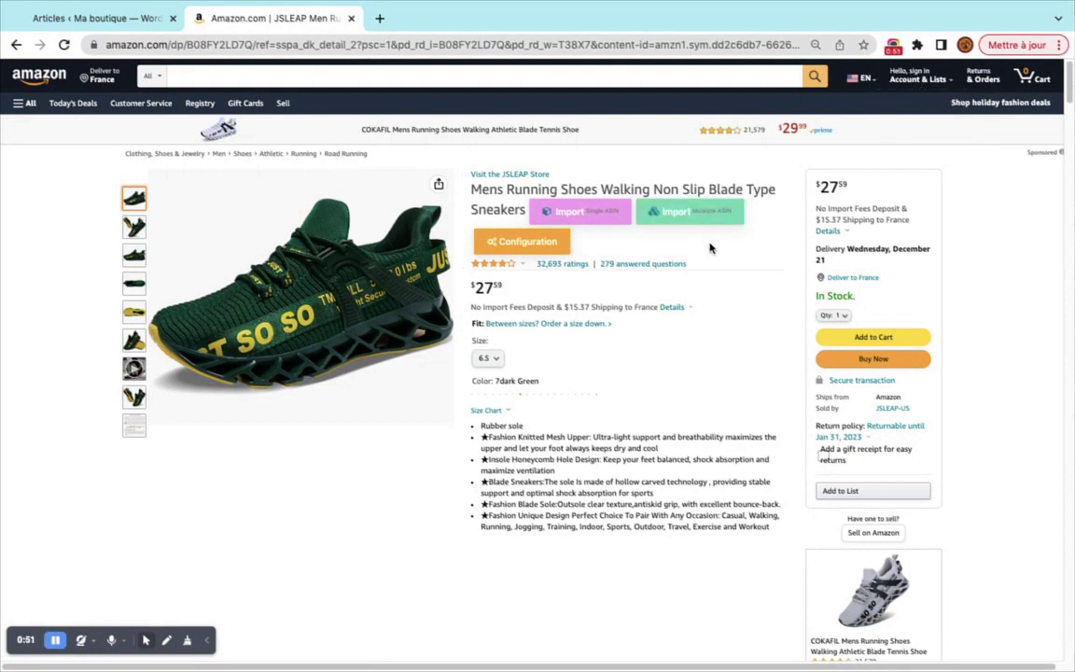
left_click(603, 220)
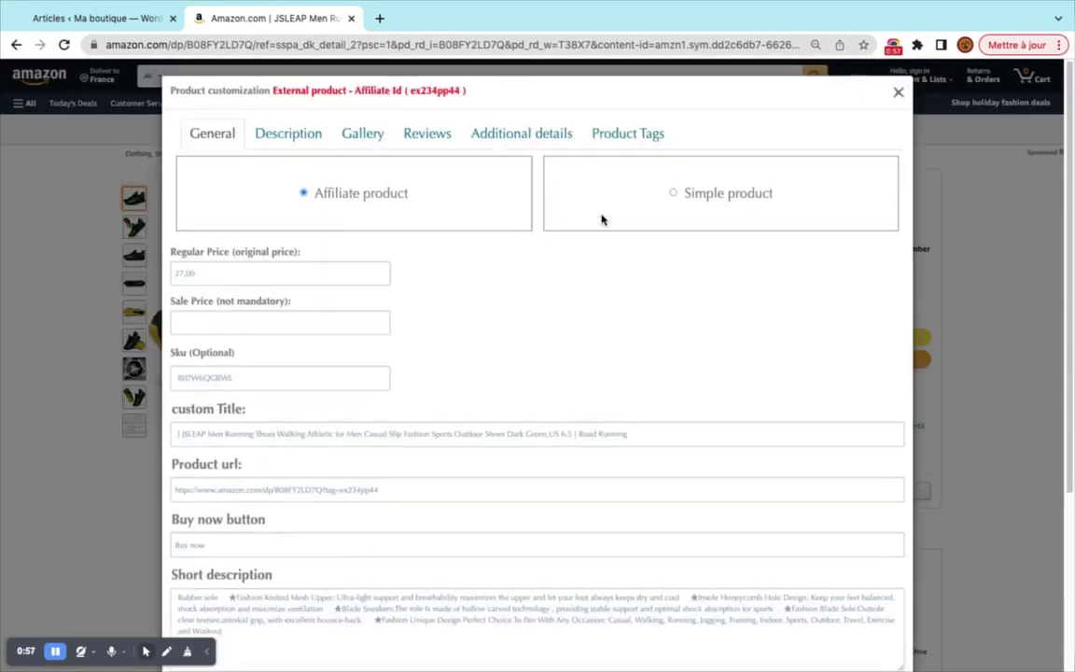
scroll(448, 392, "down", 1)
scroll(448, 395, "up", 1)
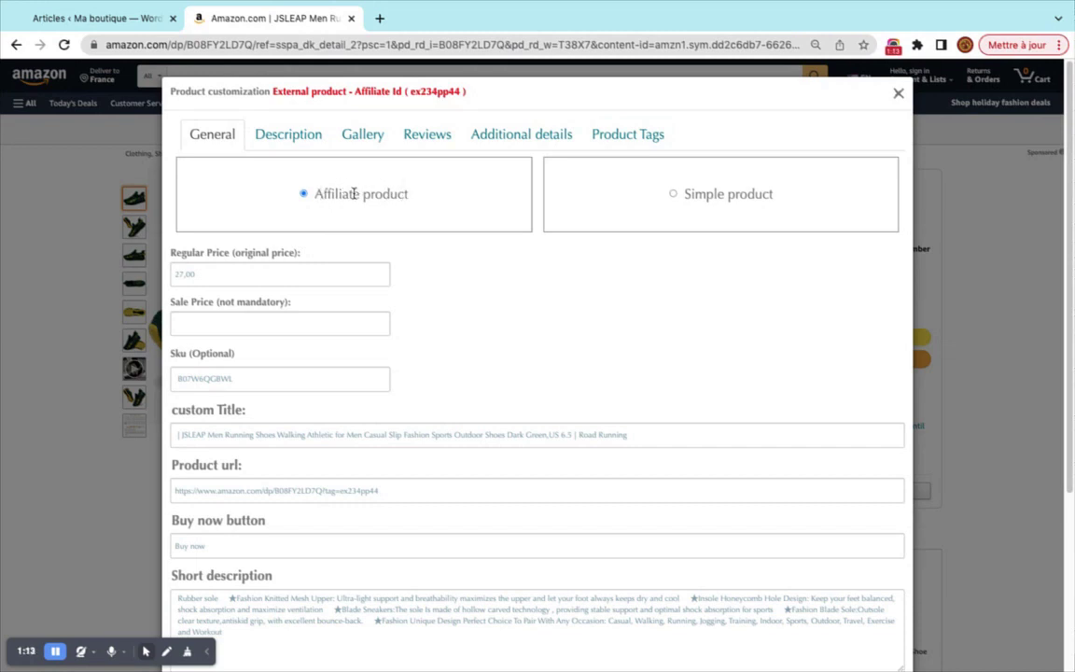
left_click(674, 195)
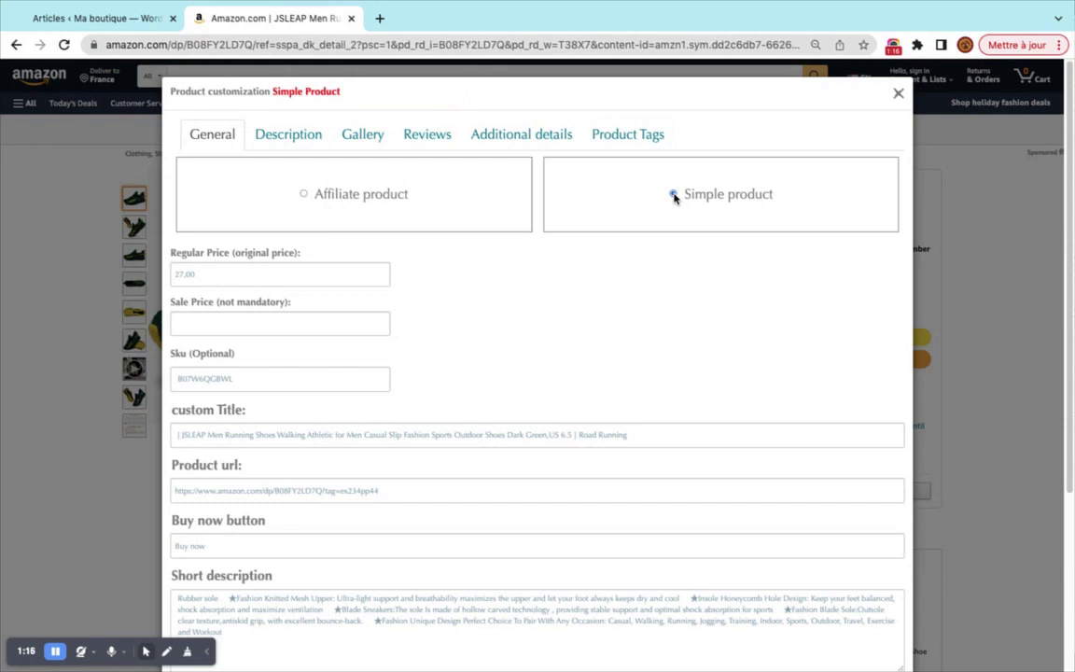
- Review the Description, Gallery, Reviews and details tabs, then import the shoe into the shop
scroll(674, 196, "down", 1)
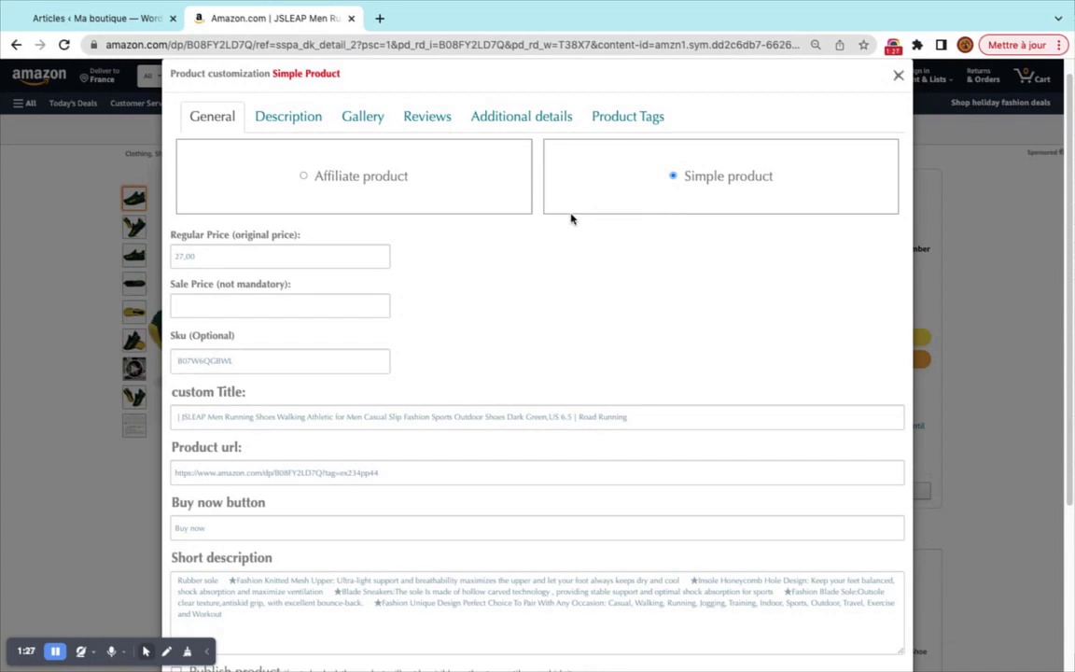
scroll(477, 276, "down", 5)
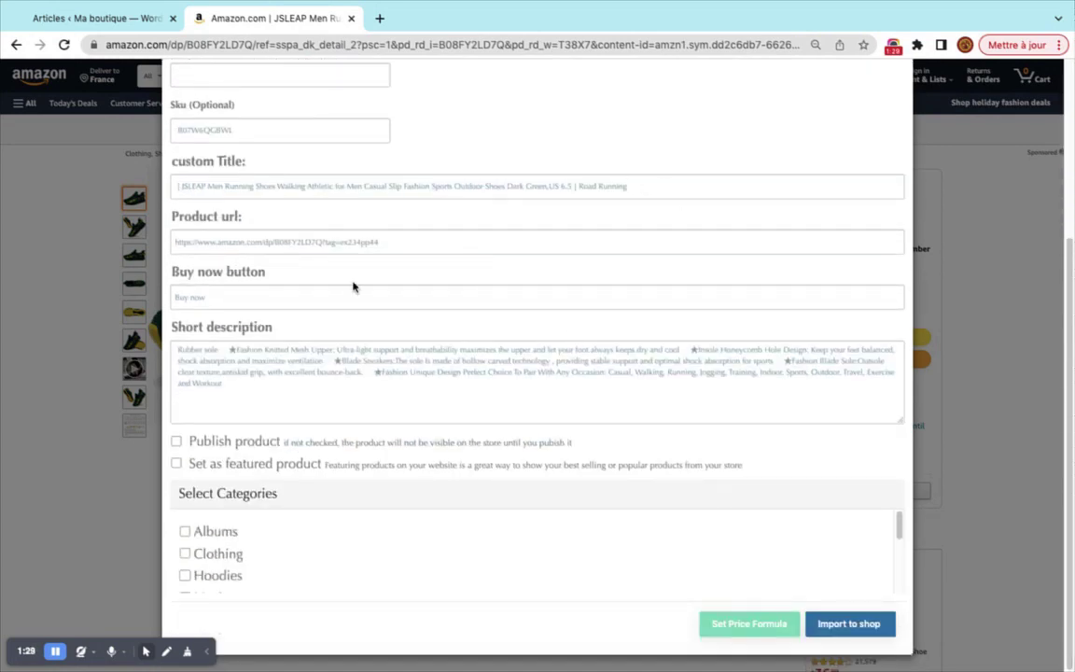
scroll(352, 286, "up", 5)
left_click(296, 136)
left_click(372, 136)
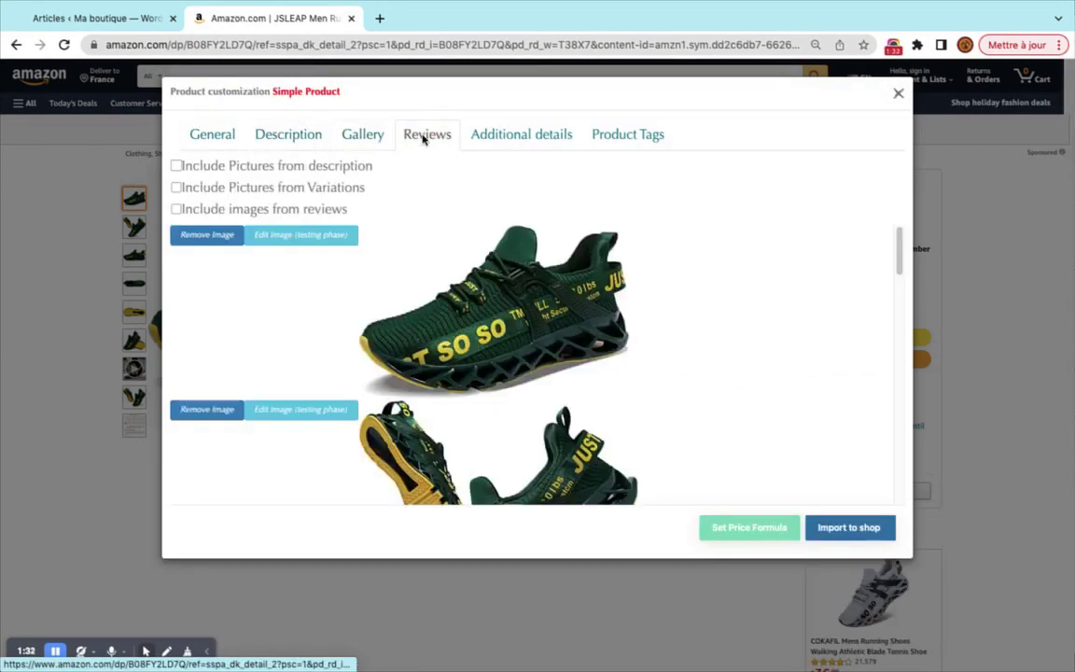
left_click(423, 136)
left_click(511, 134)
left_click(227, 136)
scroll(775, 433, "down", 5)
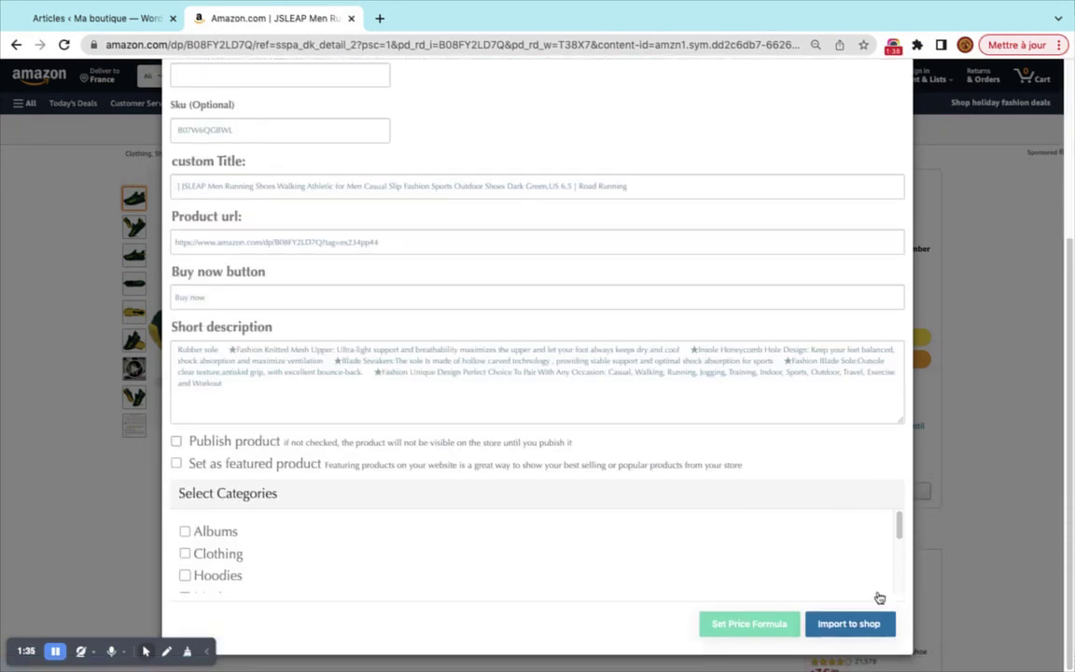
left_click(870, 624)
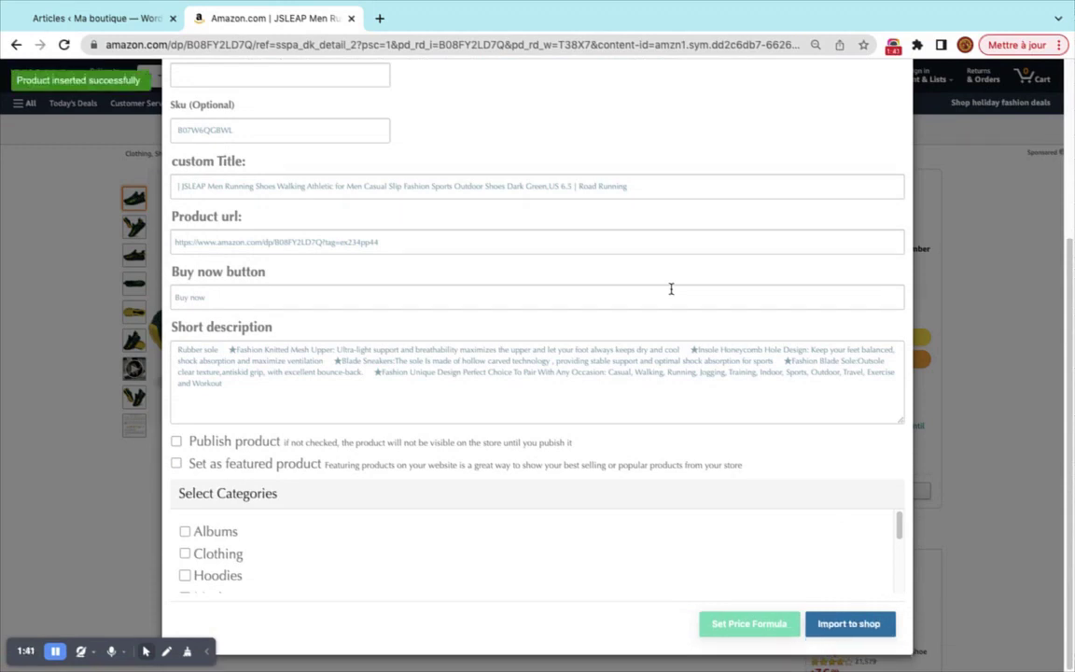
left_click(92, 19)
- Open the imported JSLEAP shoe from the Produits list and preview it in a new tab
left_click(53, 365)
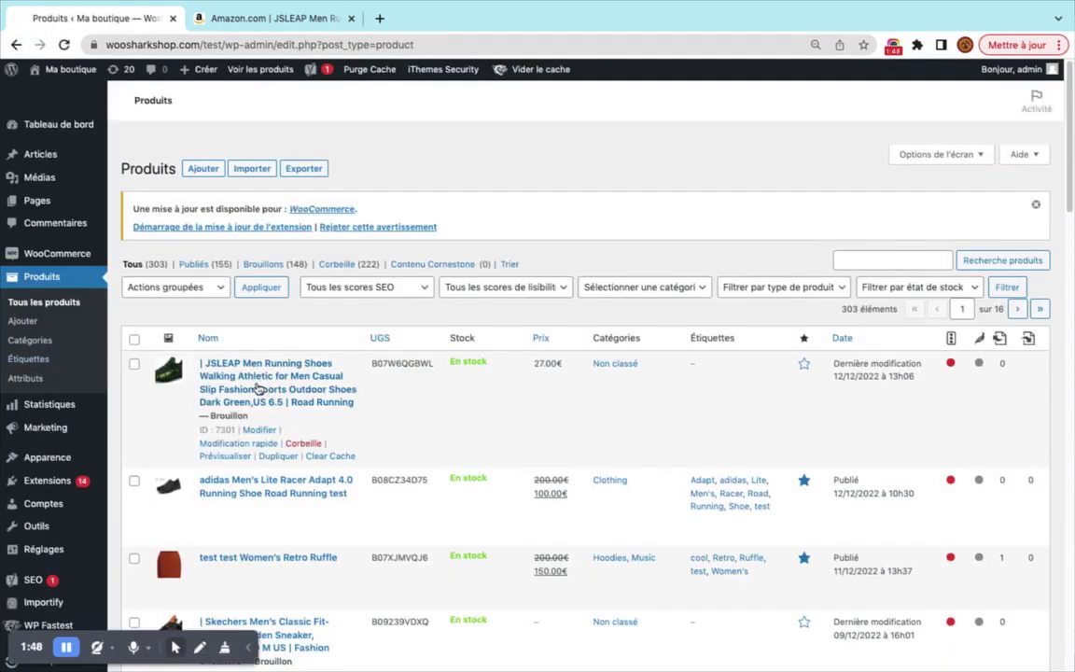
left_click(283, 379)
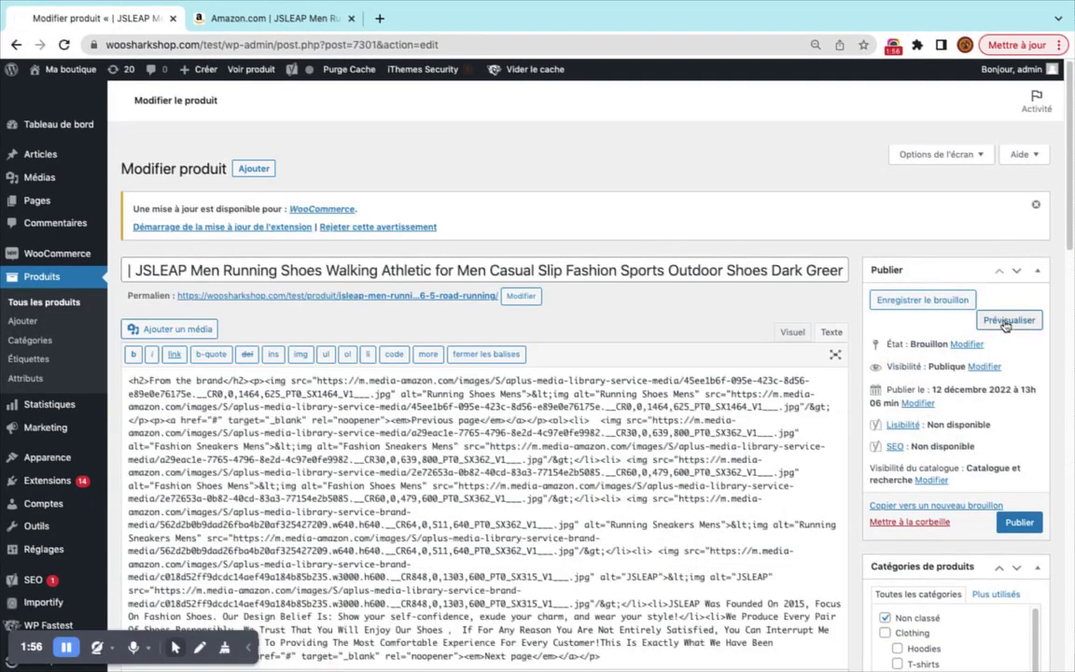
left_click(1008, 320)
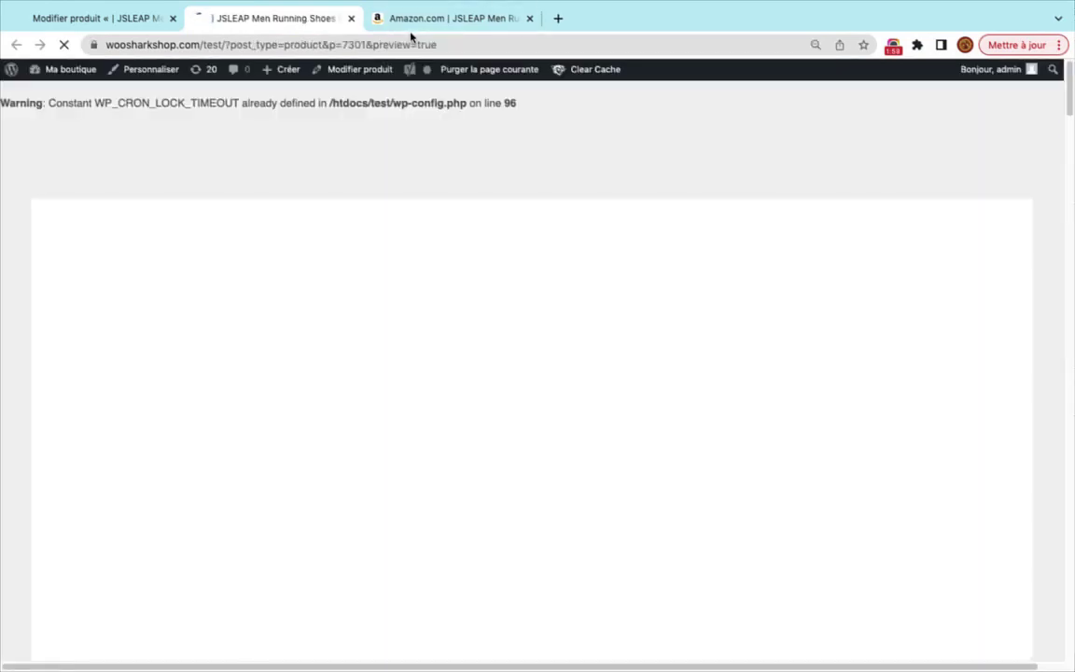
- View the seventh gallery picture, additional information and the 18 reviews, then return to editing
scroll(427, 261, "down", 2)
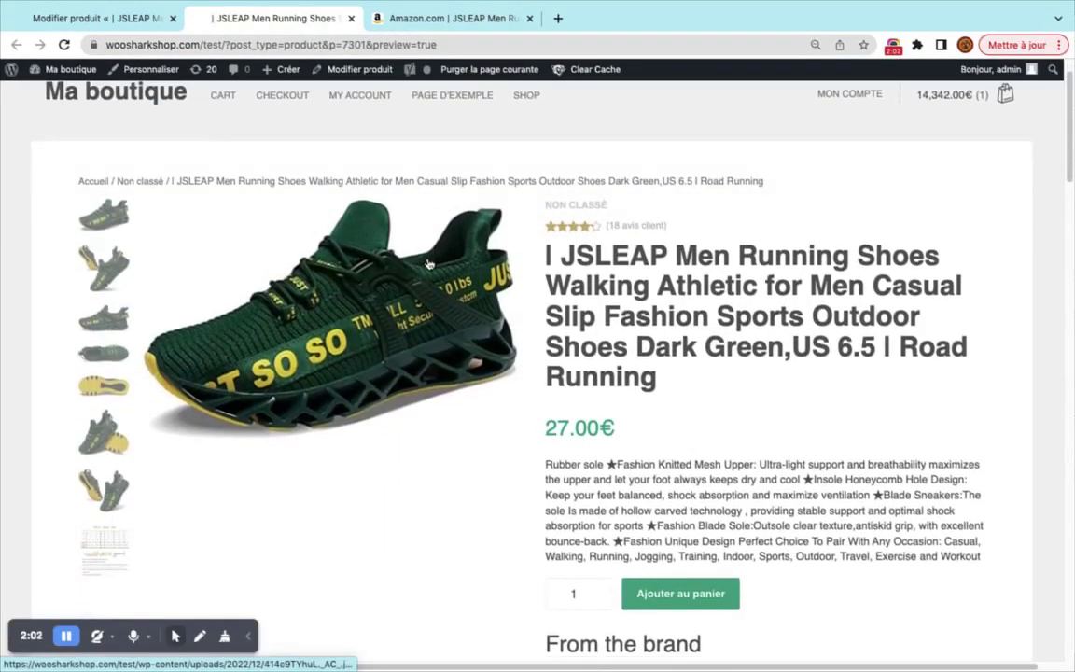
scroll(428, 264, "down", 1)
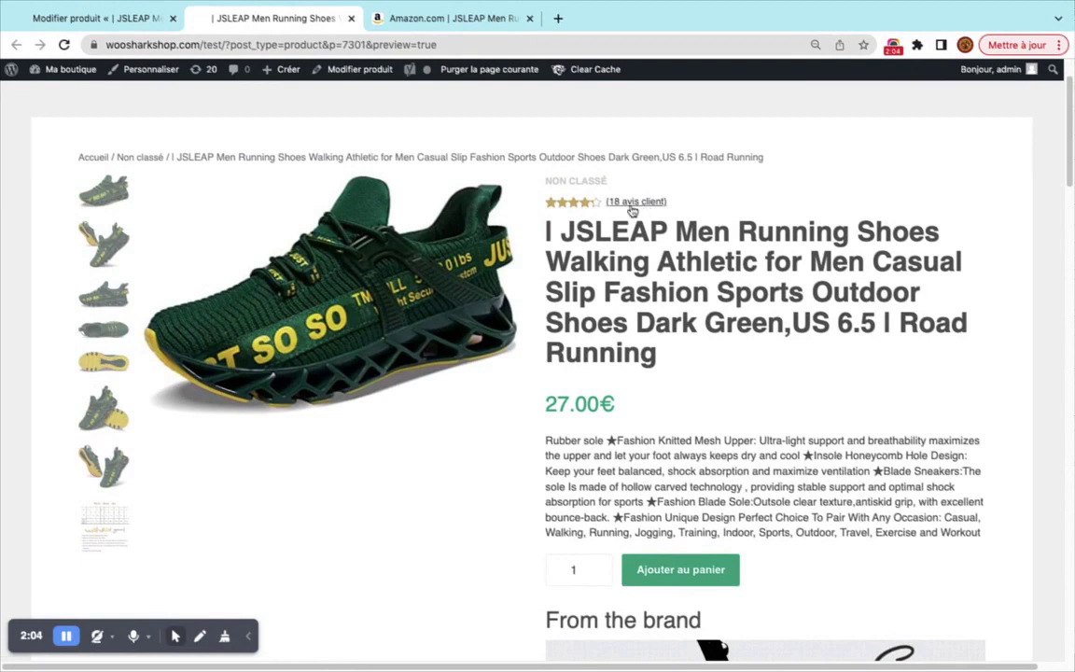
left_click(103, 463)
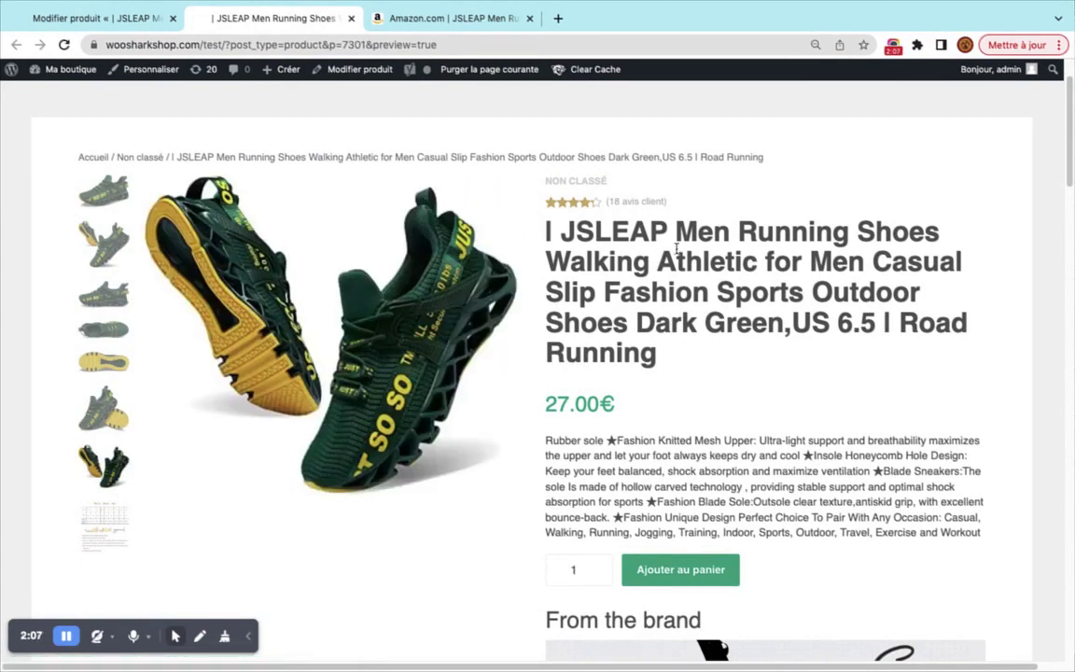
scroll(690, 419, "down", 15)
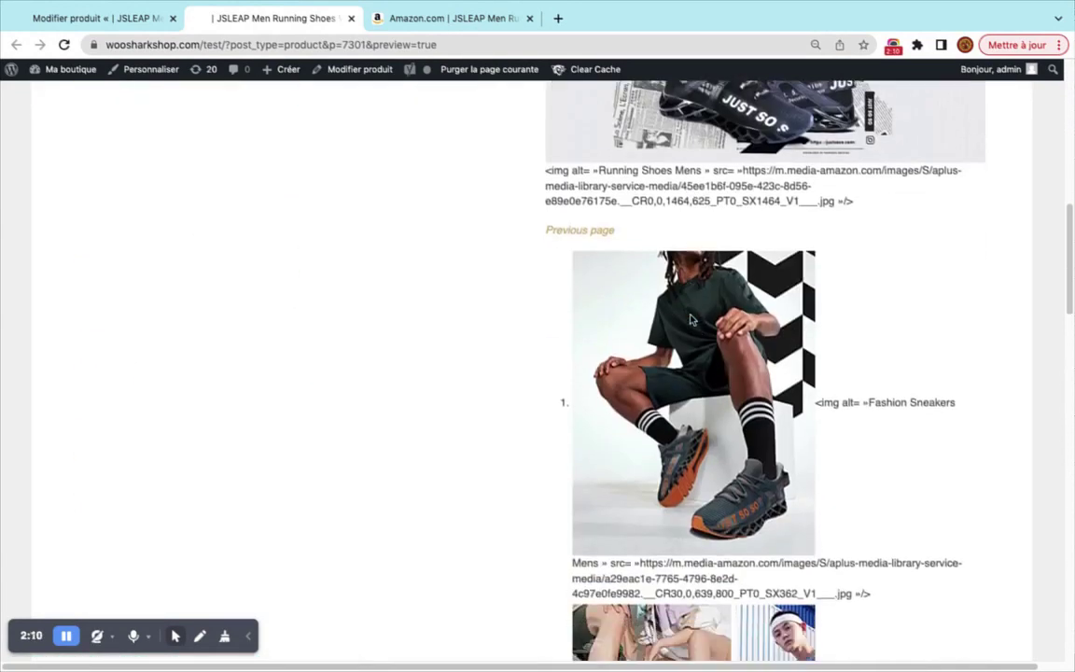
scroll(680, 533, "up", 3)
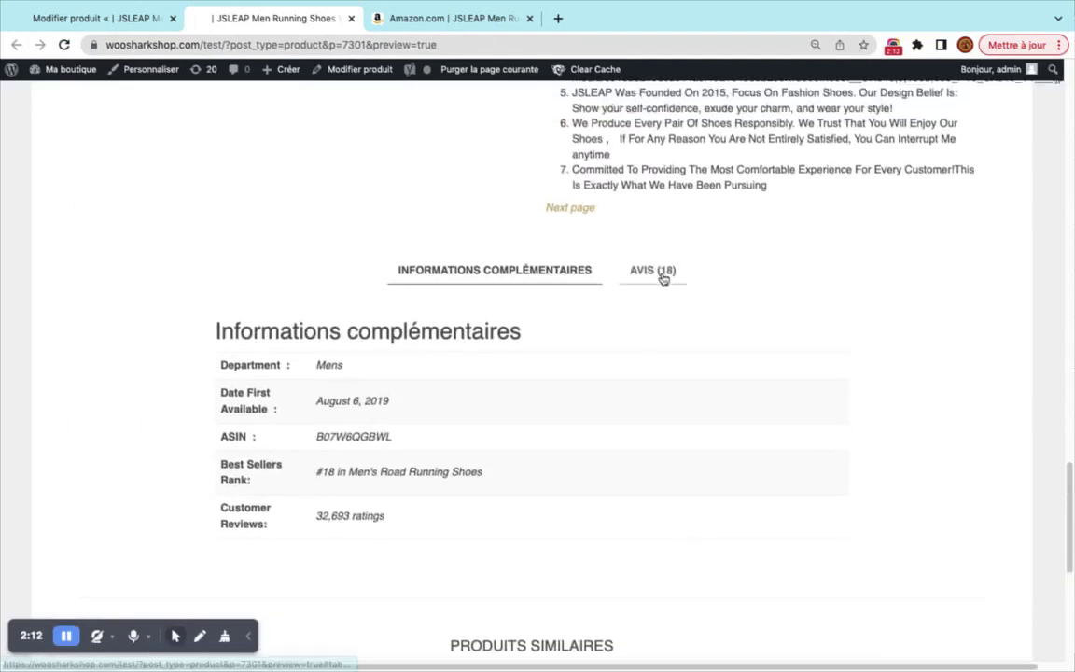
scroll(643, 271, "up", 12)
left_click(93, 17)
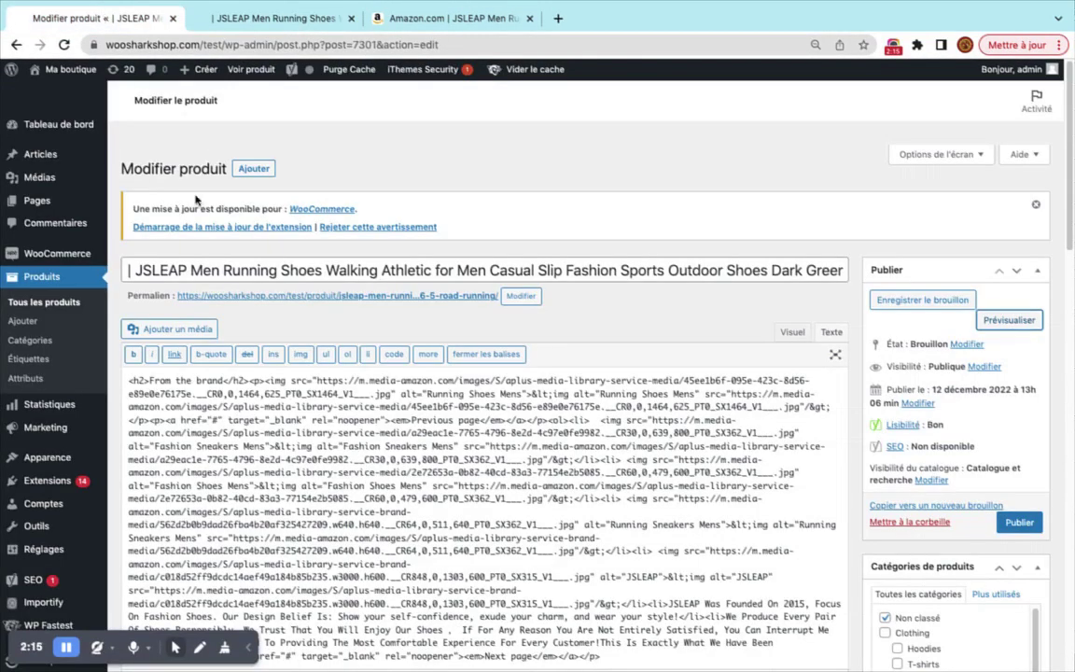
- Trash the JSLEAP draft from the products list and go back to the Amazon import dialog
left_click(42, 276)
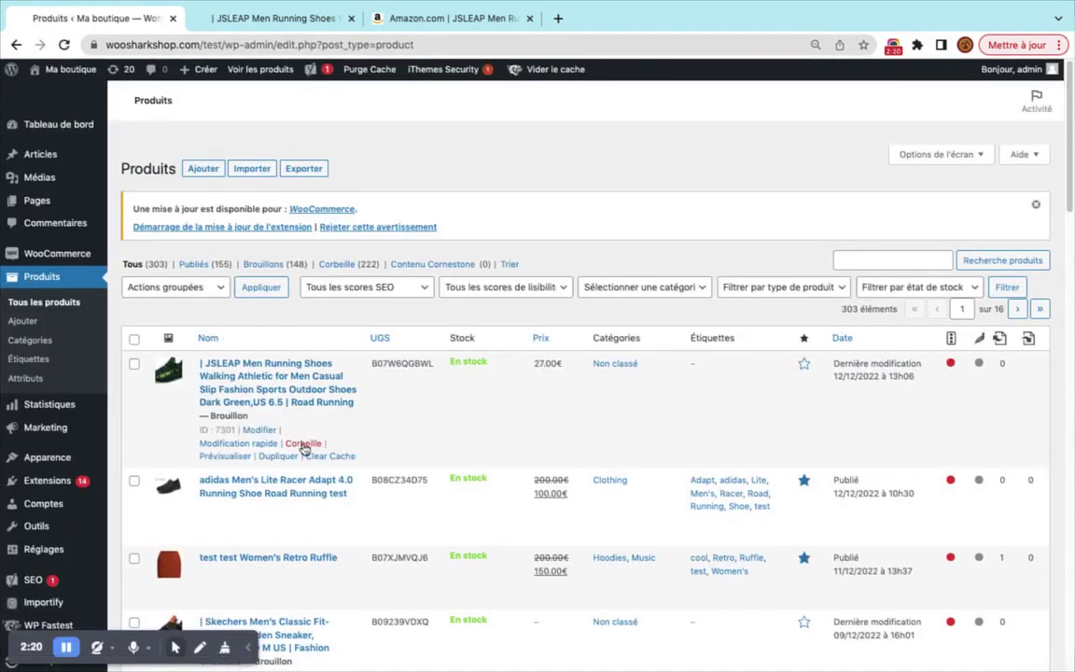
left_click(304, 444)
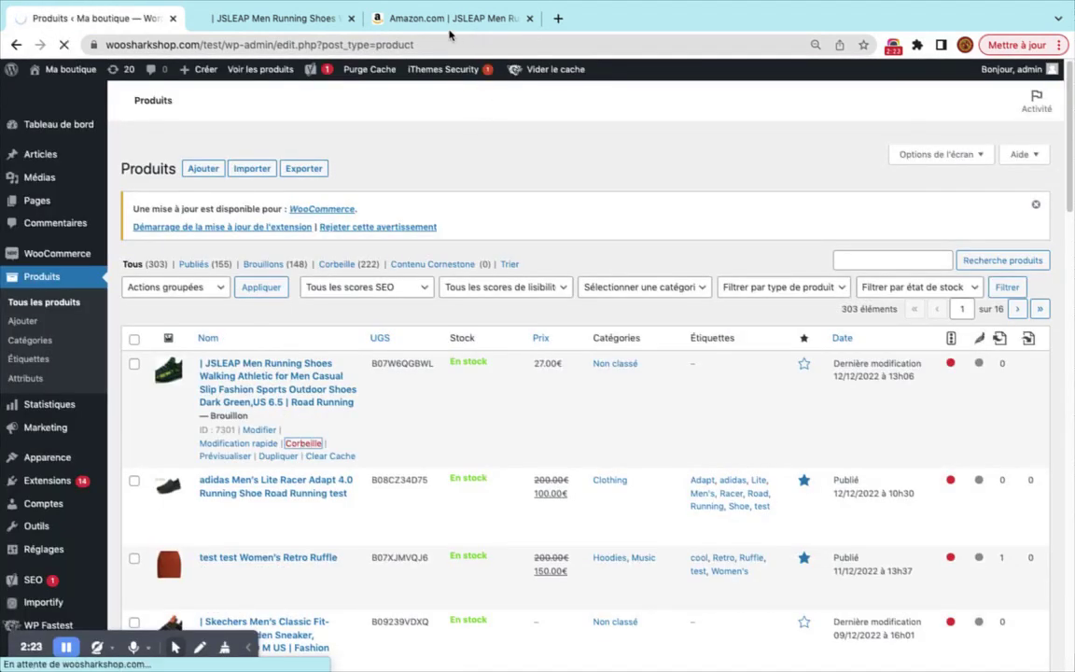
left_click(438, 18)
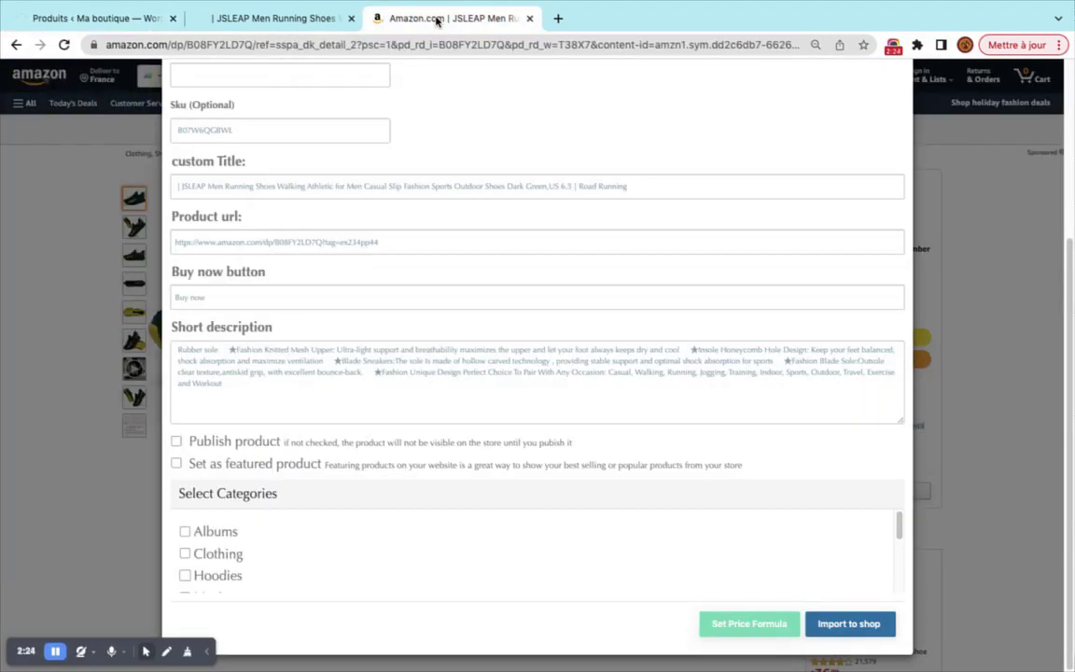
scroll(496, 144, "up", 3)
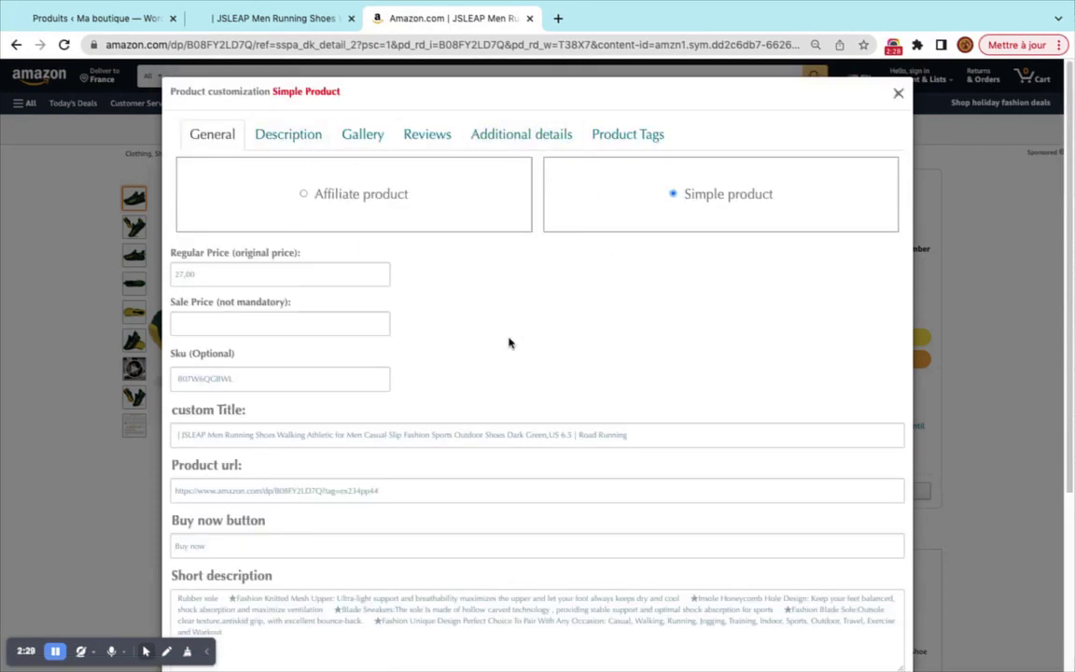
- Set the regular price to 70 and check the sale price and Sku fields
scroll(470, 304, "down", 1)
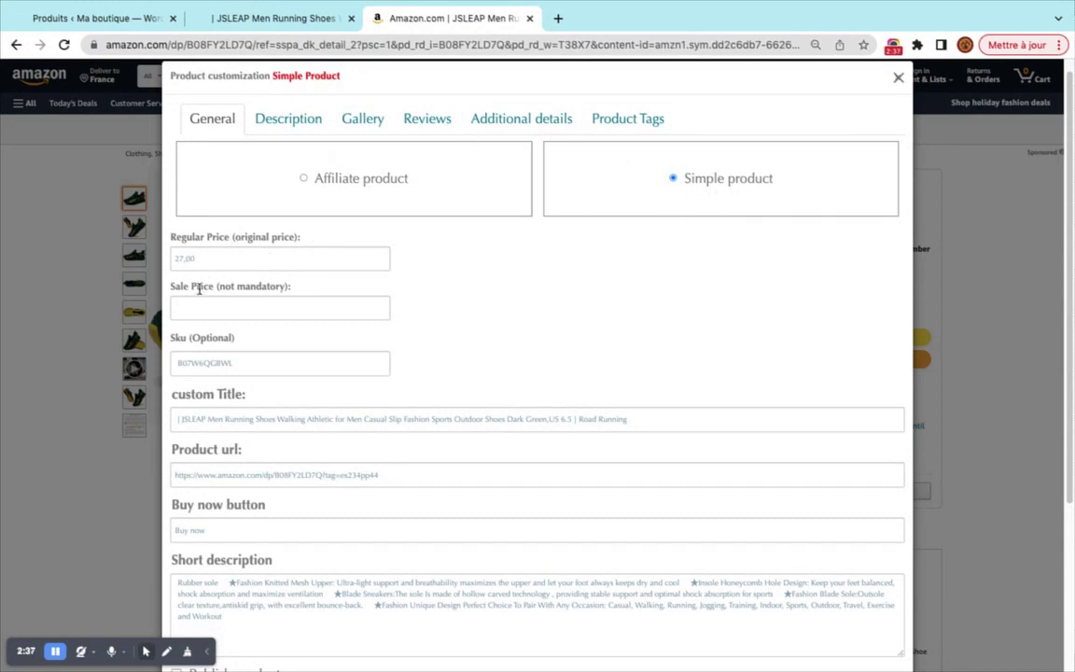
left_click(207, 261)
type("70")
left_click(233, 308)
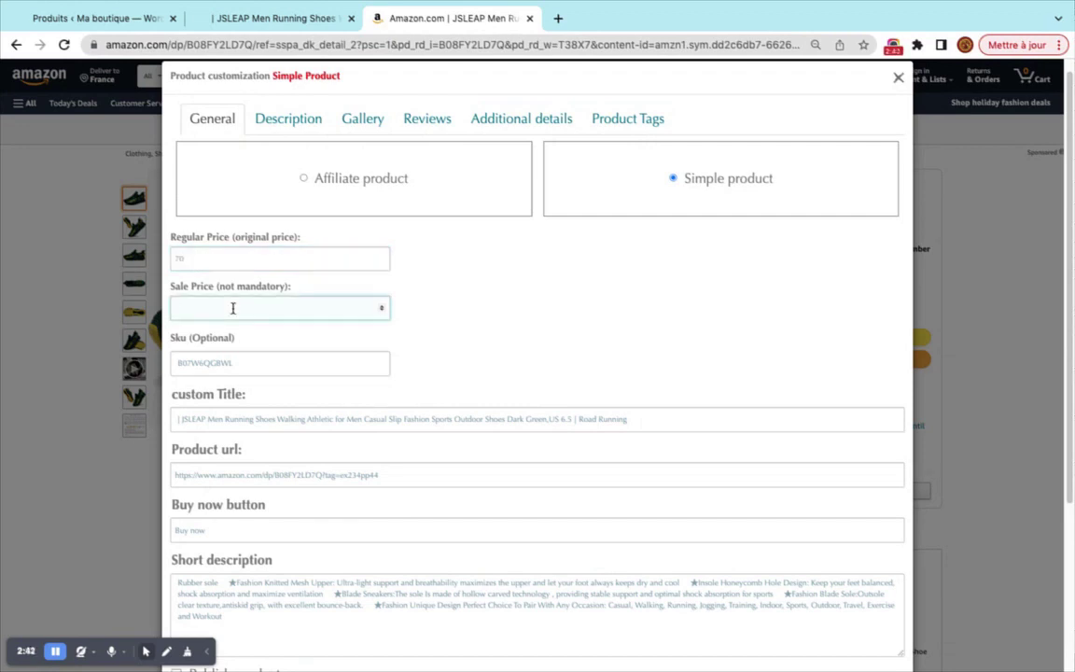
left_click_drag(248, 360, 149, 365)
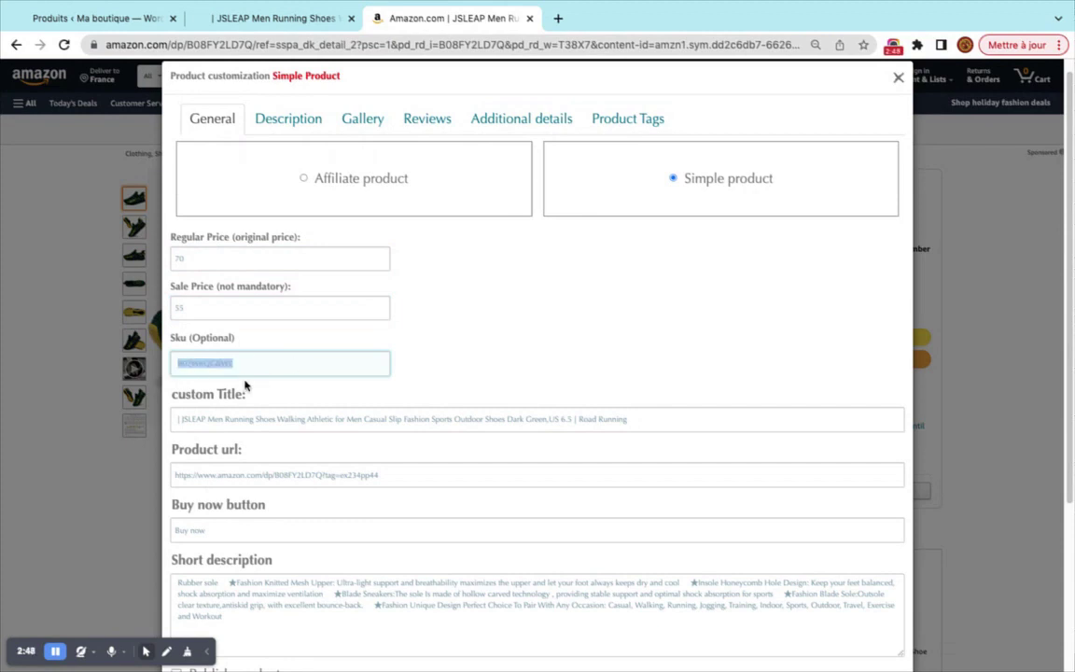
scroll(237, 381, "down", 1)
- Remove the trailing 'Road Running' from the custom title and check the URL and Buy now label
left_click(215, 387)
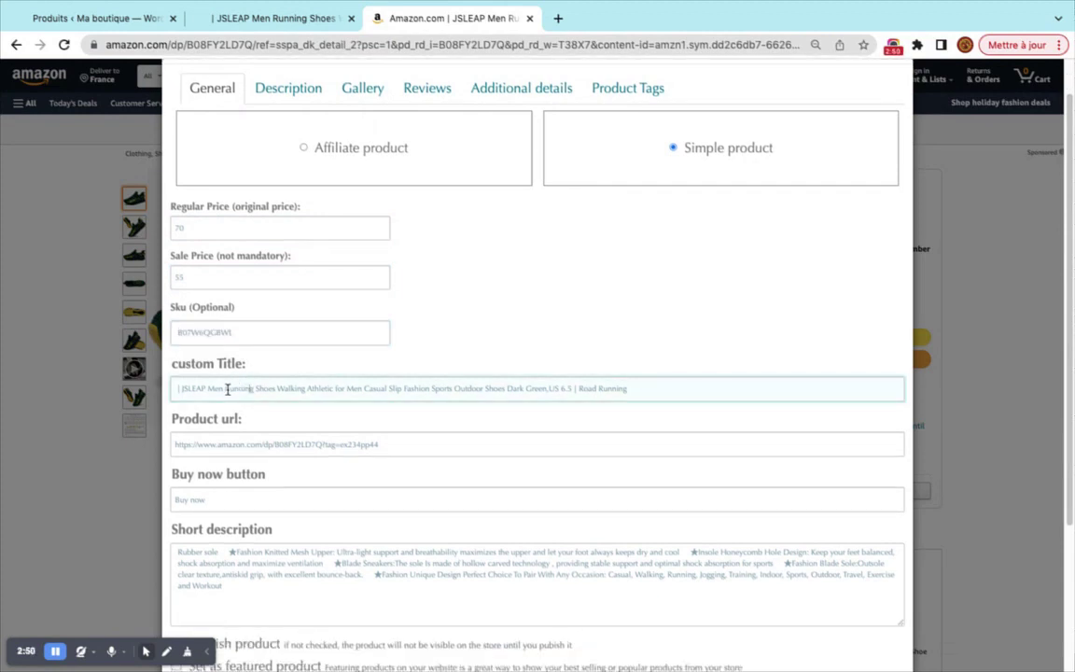
left_click_drag(571, 386, 694, 387)
key("BackSpace")
scroll(519, 312, "down", 3)
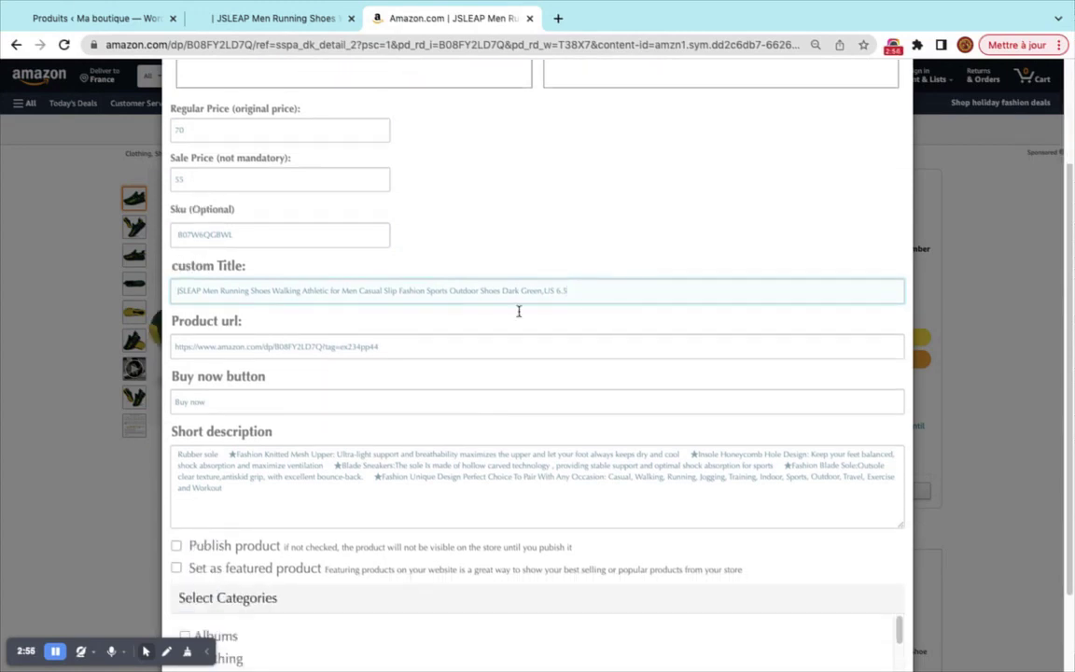
left_click_drag(187, 347, 389, 349)
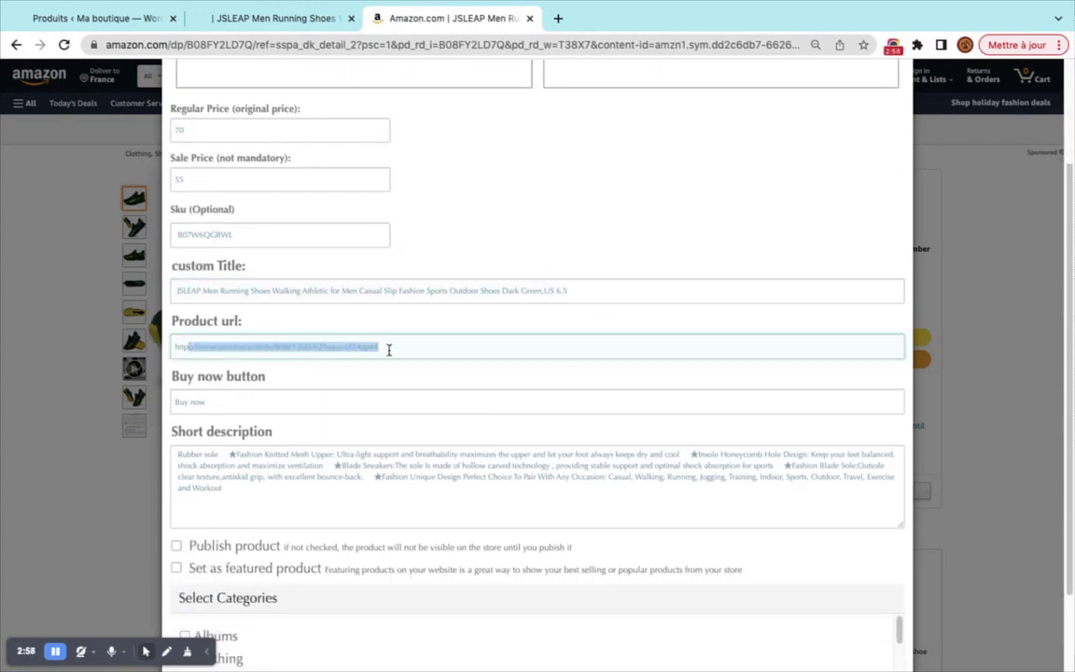
triple_click(215, 408)
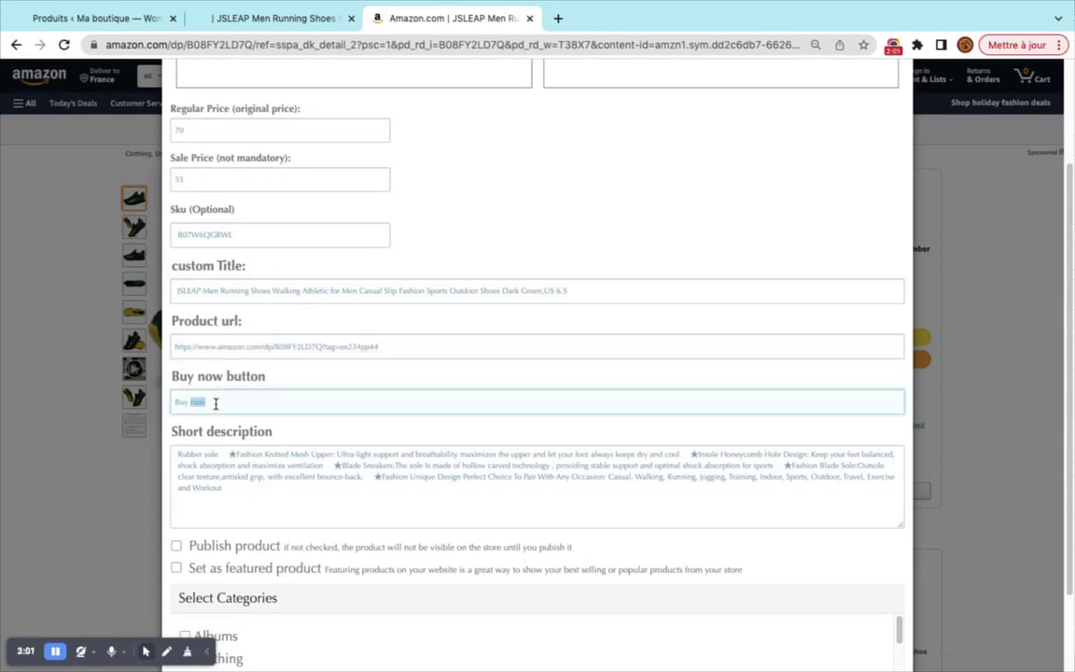
scroll(216, 410, "down", 2)
scroll(275, 399, "down", 1)
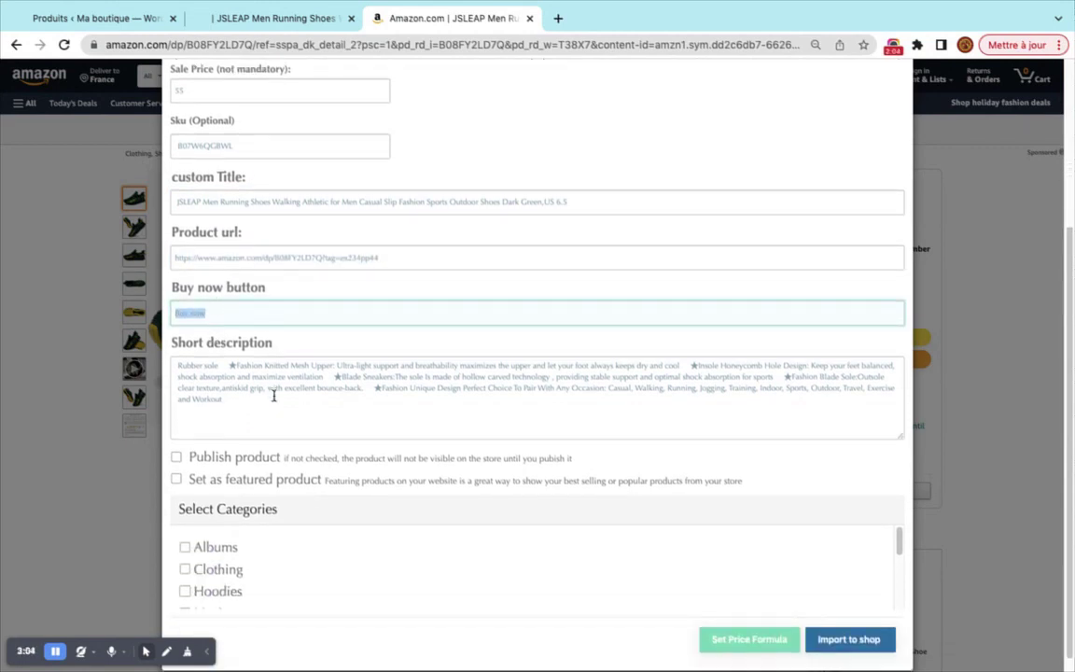
scroll(353, 431, "up", 1)
left_click_drag(227, 453, 190, 408)
scroll(228, 463, "down", 2)
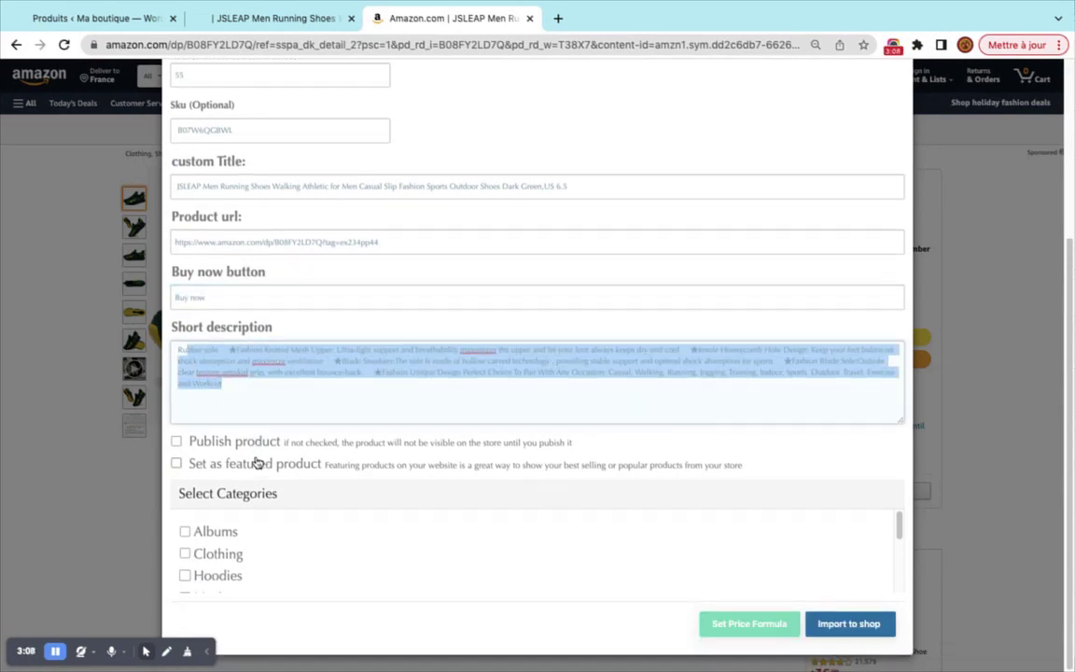
- Mark the shoe as published and featured in the Clothing category
left_click(177, 441)
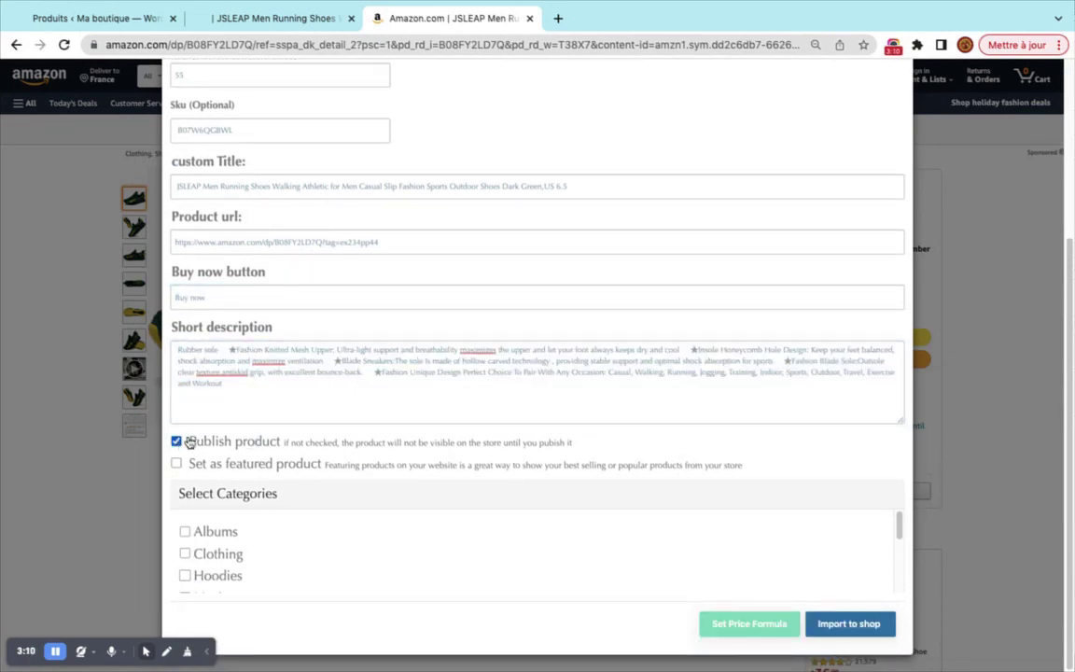
left_click(276, 467)
scroll(278, 538, "down", 1)
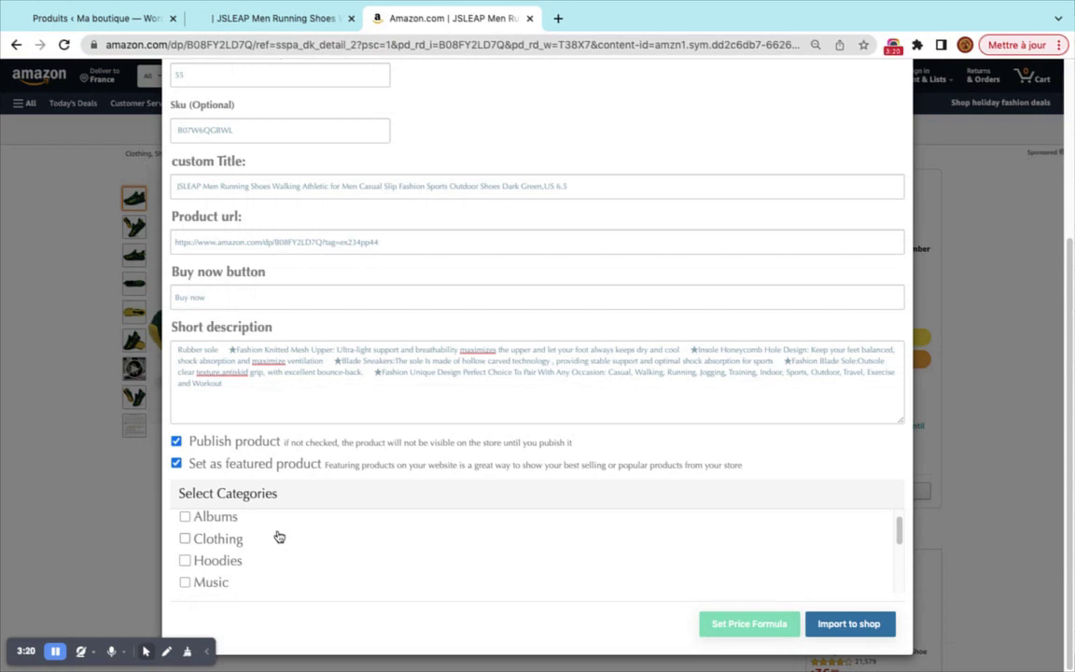
left_click(224, 541)
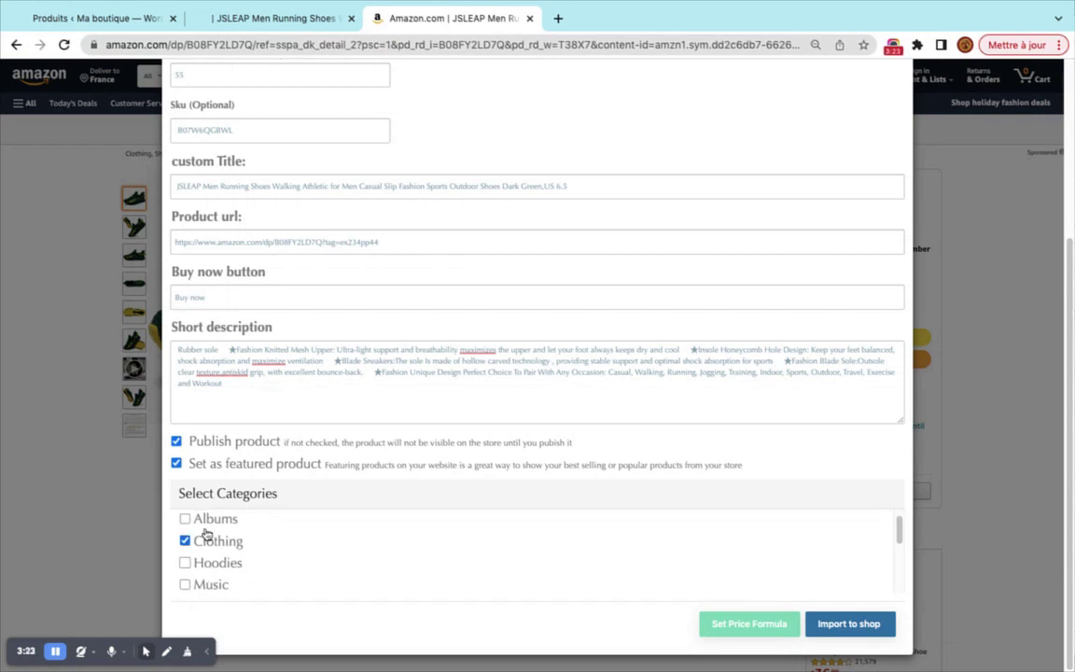
left_click(124, 19)
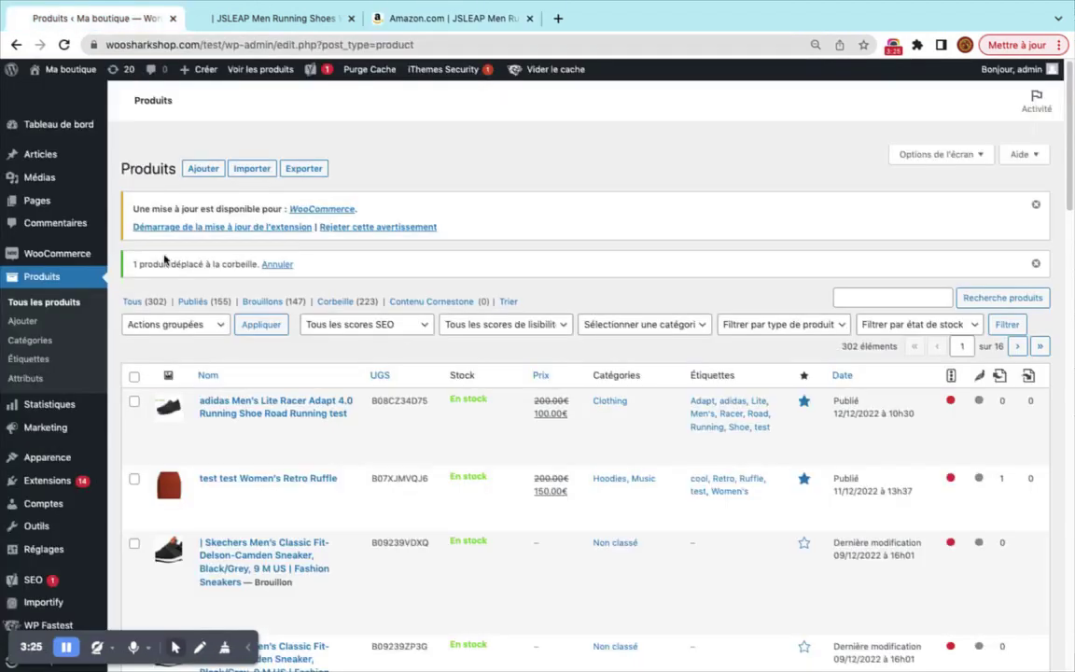
- Open the WordPress product categories page in a new tab
right_click(30, 339)
left_click(84, 350)
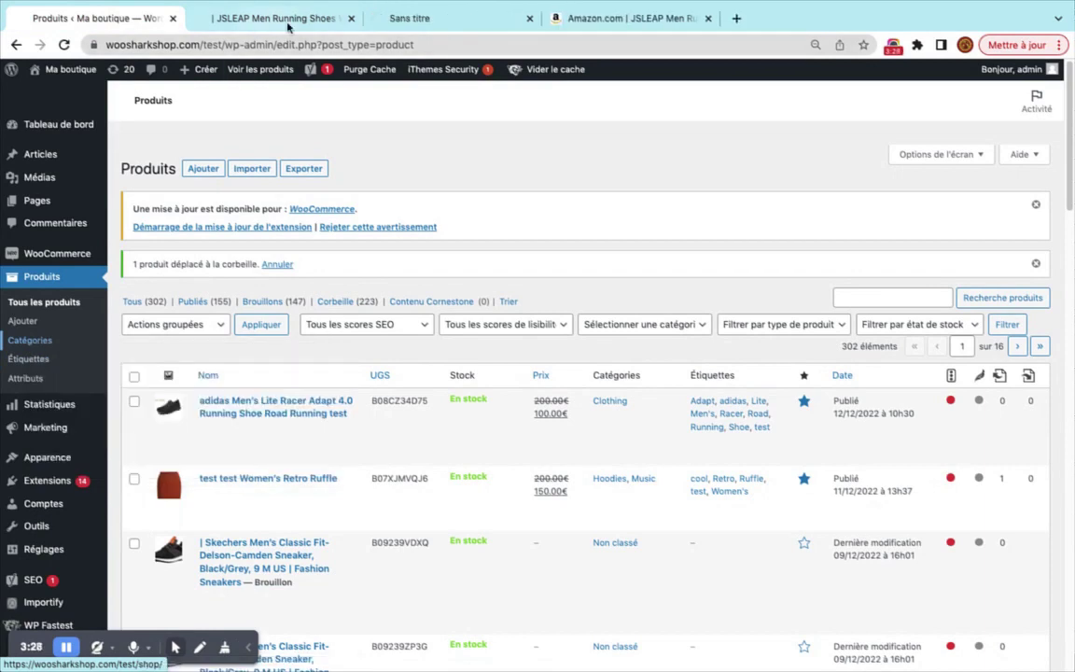
left_click(427, 14)
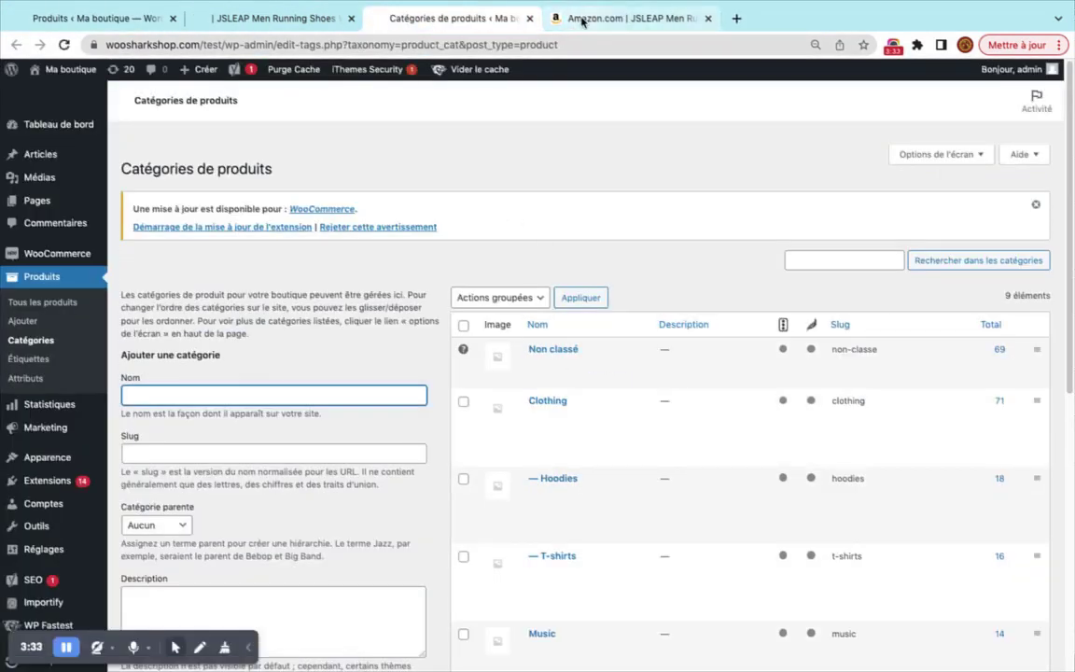
- Return to the Amazon customization form and show its Description tab
left_click(582, 21)
scroll(374, 373, "up", 5)
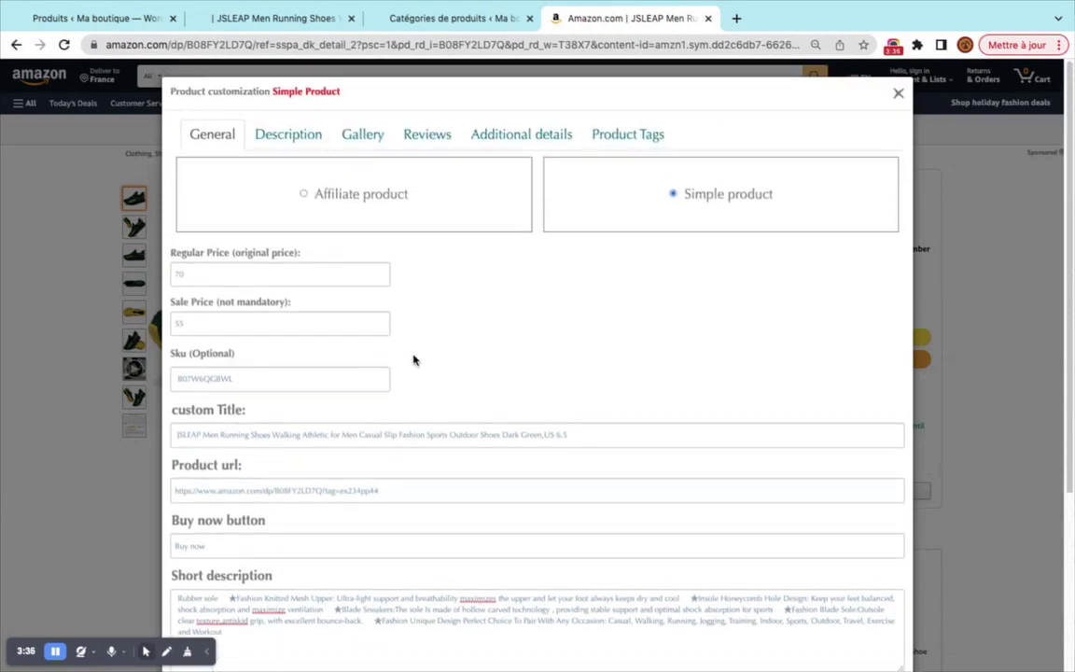
scroll(413, 361, "down", 5)
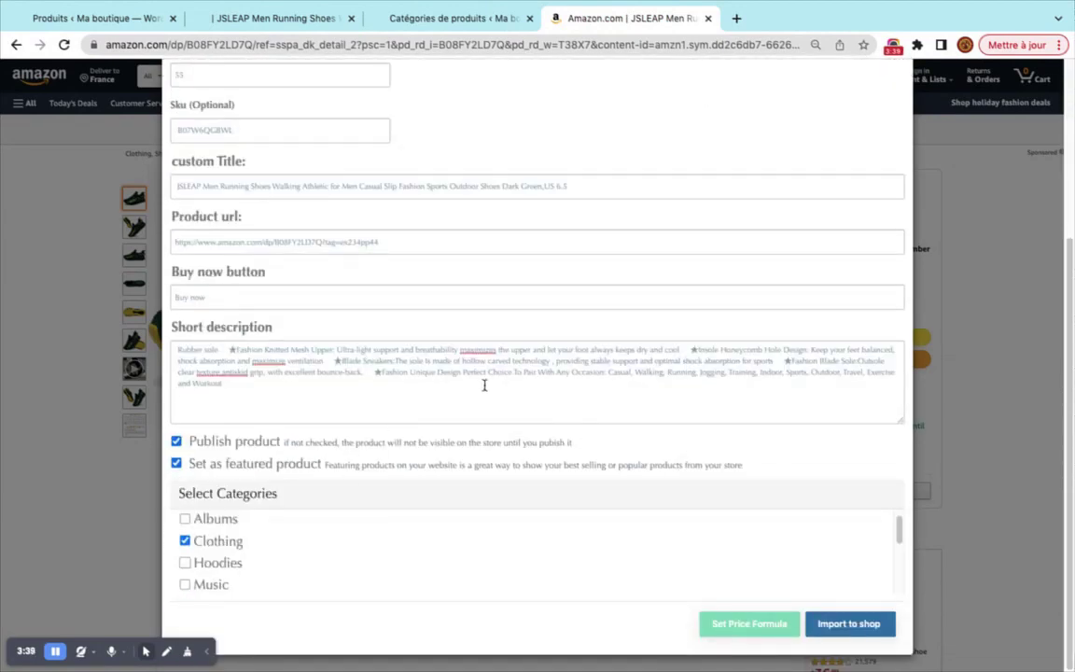
scroll(484, 385, "up", 5)
left_click(291, 137)
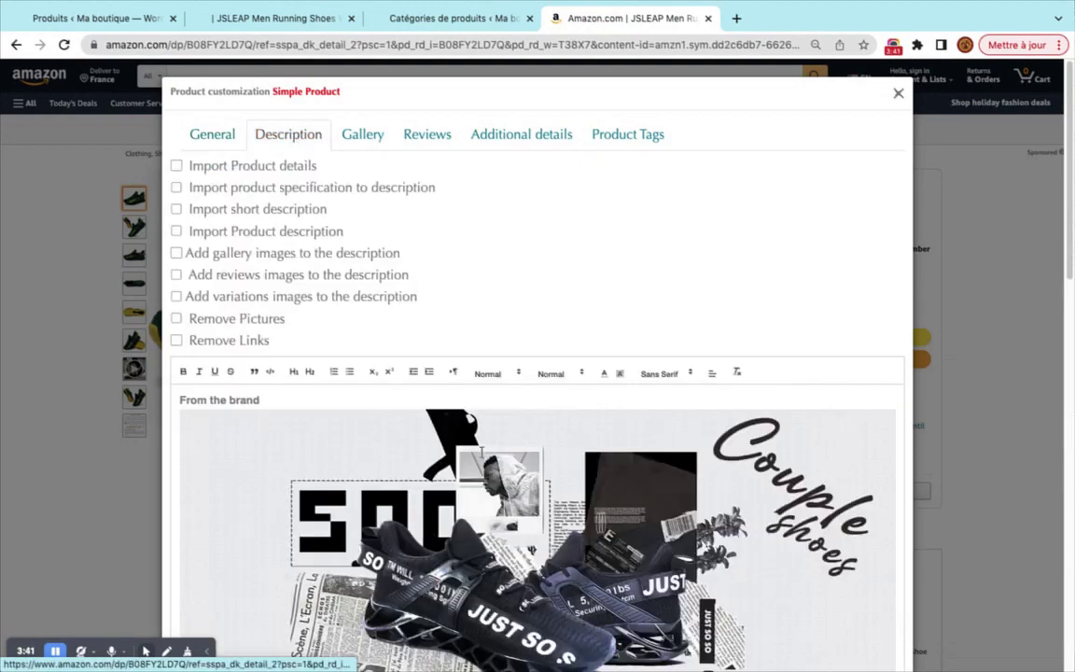
- Delete the extra brand images and text from 'Running Shoes Mens' to the end of the description
scroll(481, 453, "down", 10)
scroll(480, 455, "up", 10)
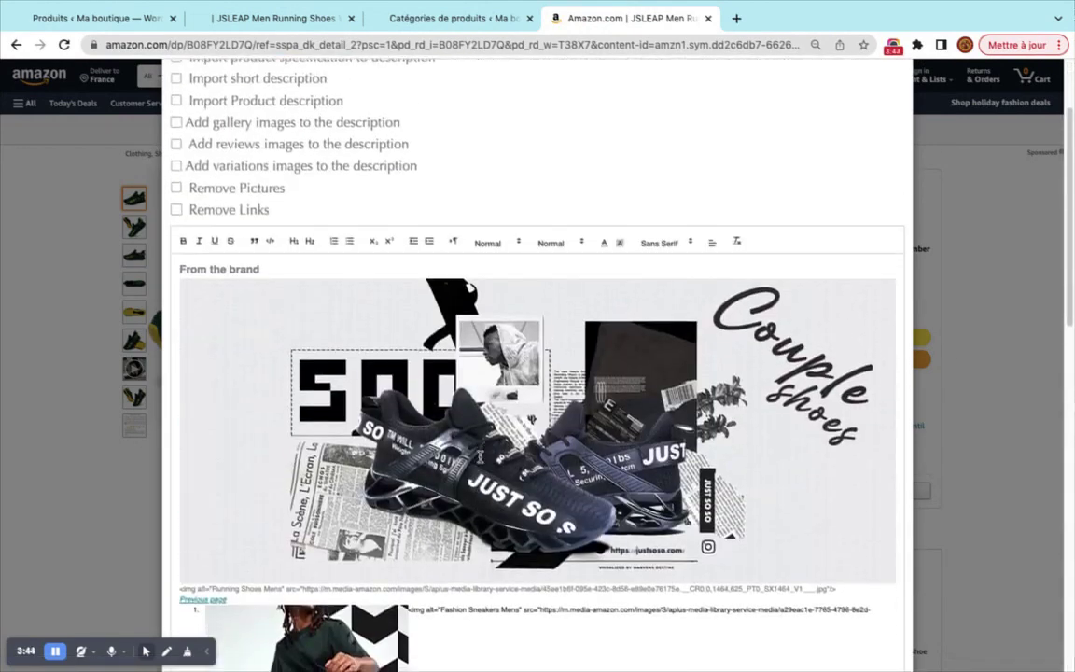
scroll(479, 456, "down", 3)
left_click_drag(187, 337, 388, 640)
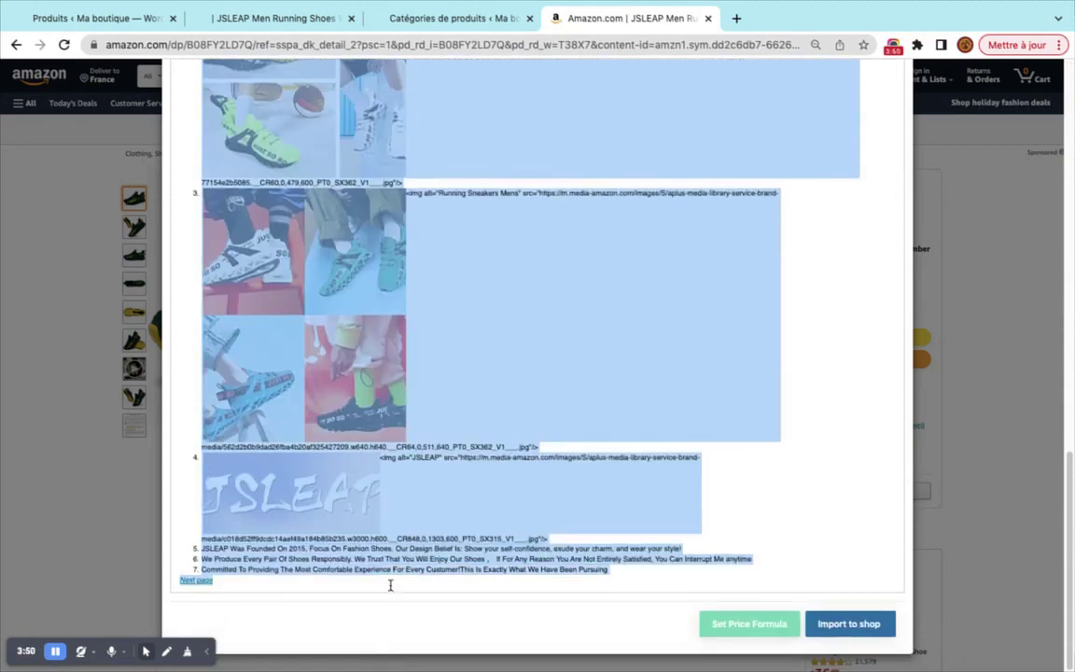
key("BackSpace")
- Turn on Import Product details for the description
scroll(237, 124, "up", 2)
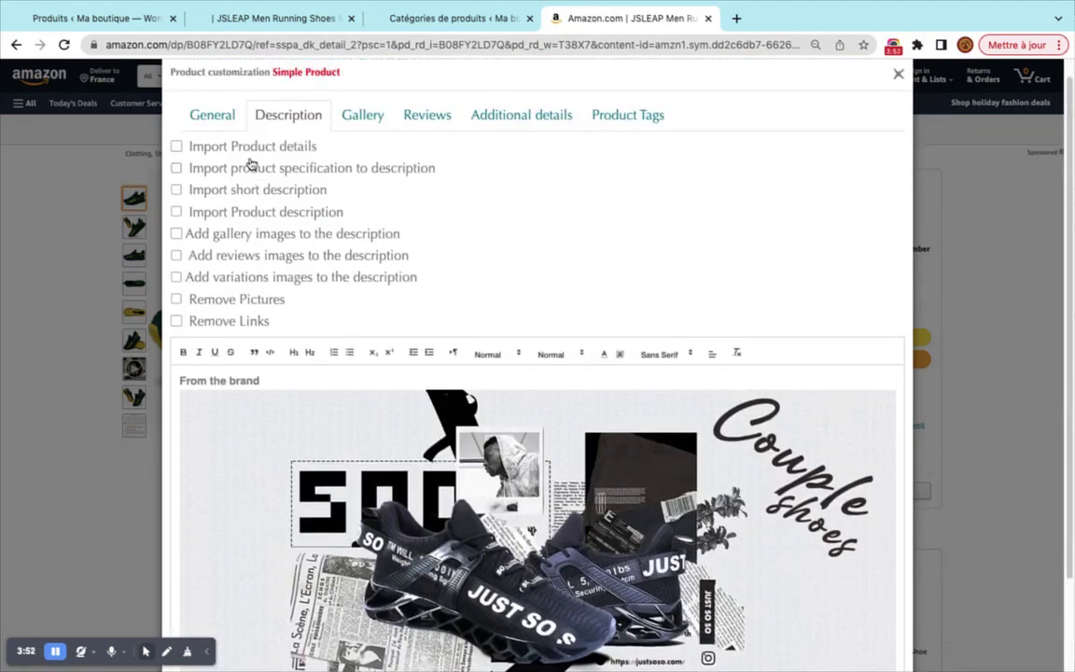
left_click(224, 145)
scroll(309, 248, "down", 3)
scroll(309, 247, "up", 5)
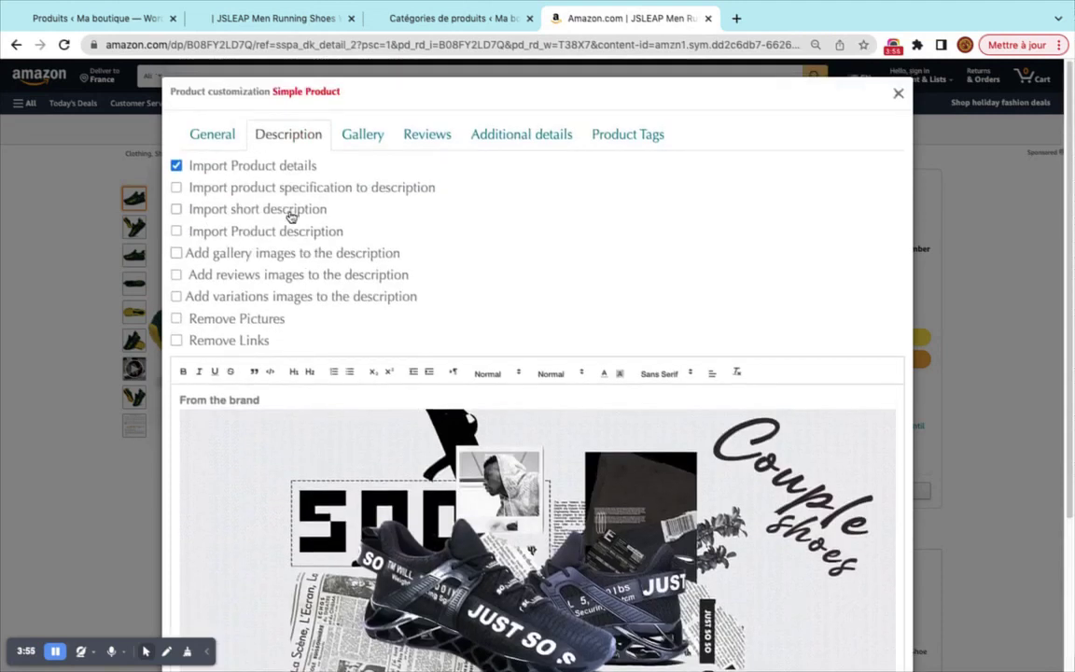
- Enable Import product specification and format the SPECIFICATION lines, Department to Customer Reviews, as bullets
left_click(235, 185)
scroll(373, 349, "down", 3)
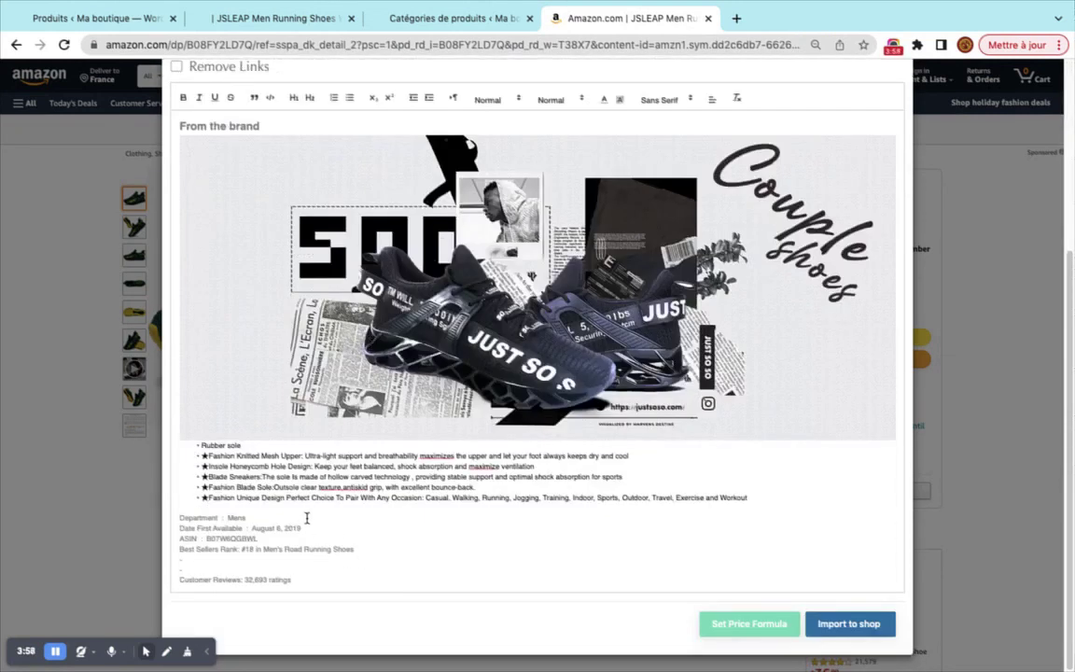
key("Return")
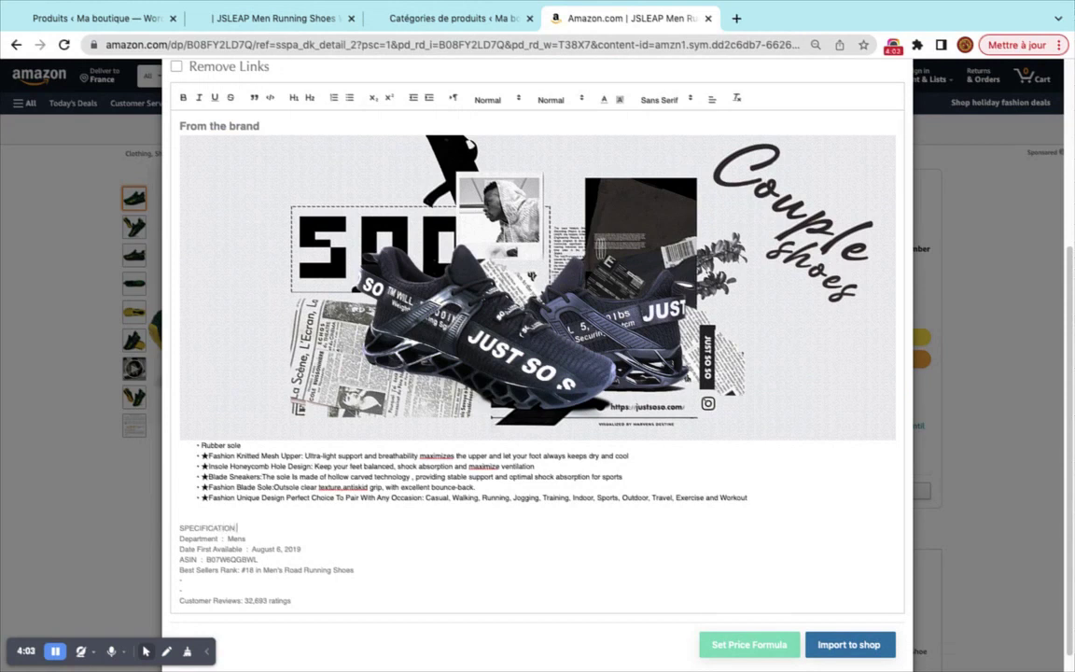
key("Return")
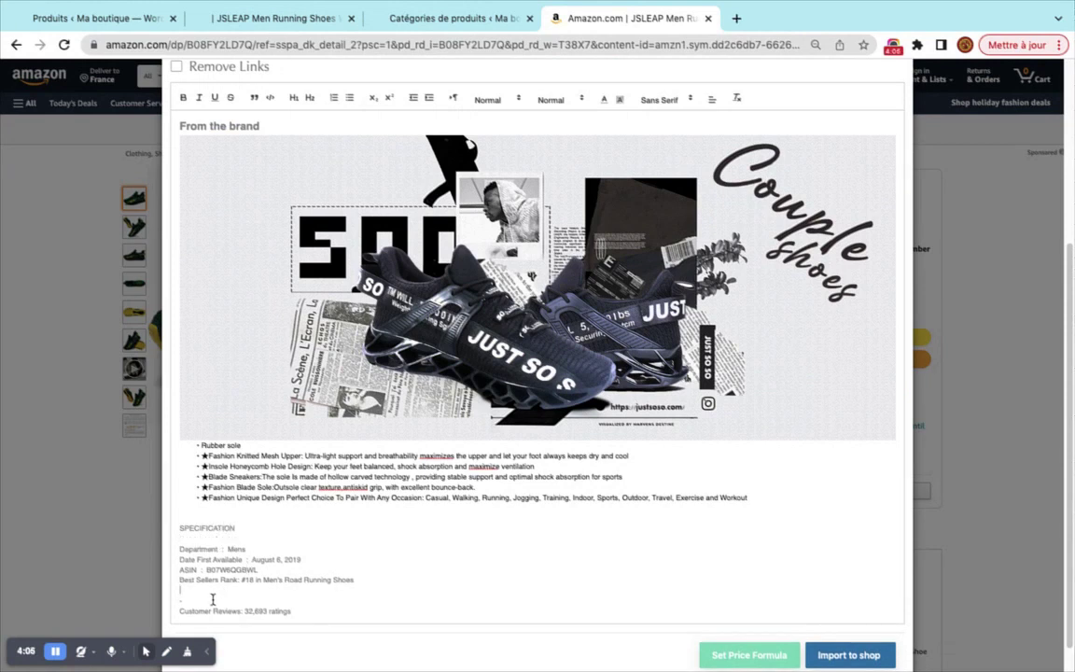
key("BackSpace")
key("BackSpace")
left_click_drag(235, 607, 169, 539)
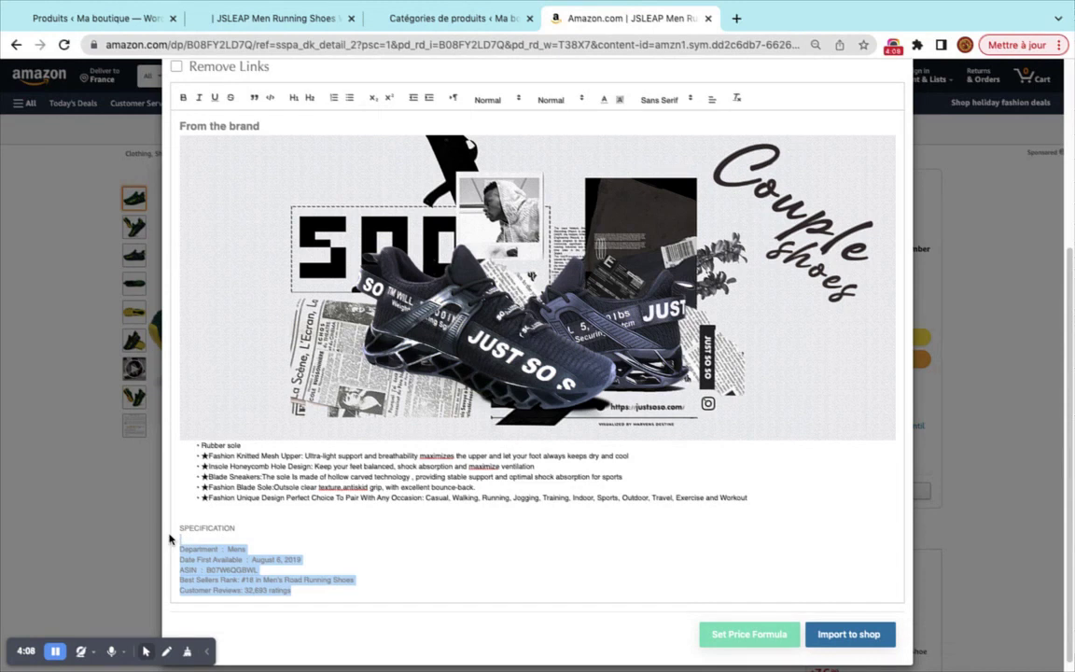
left_click(349, 98)
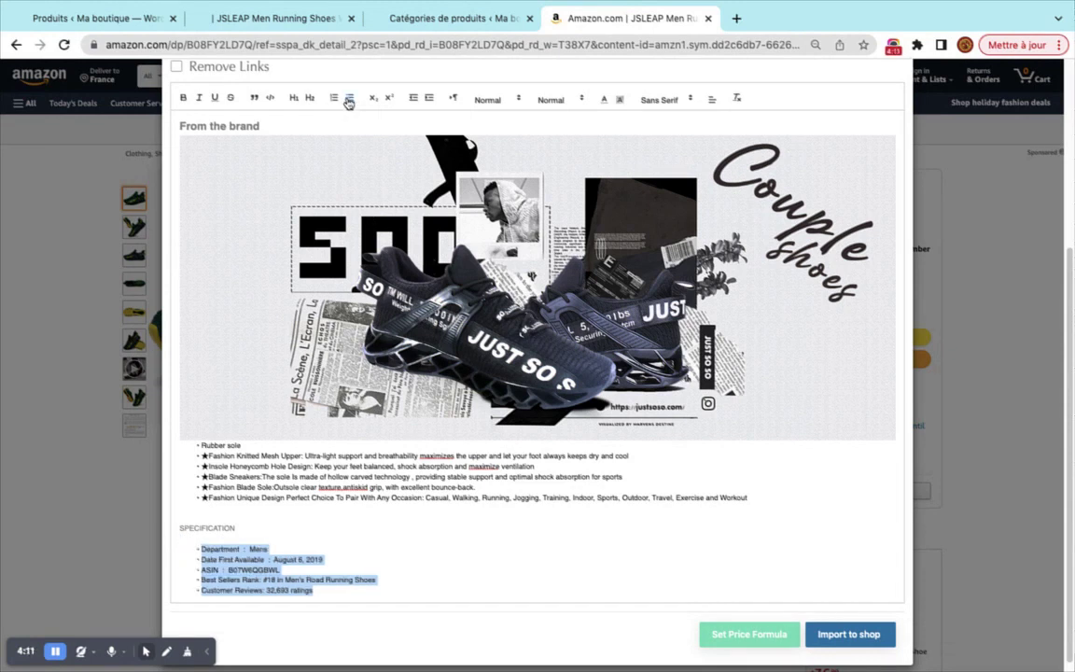
left_click(308, 569)
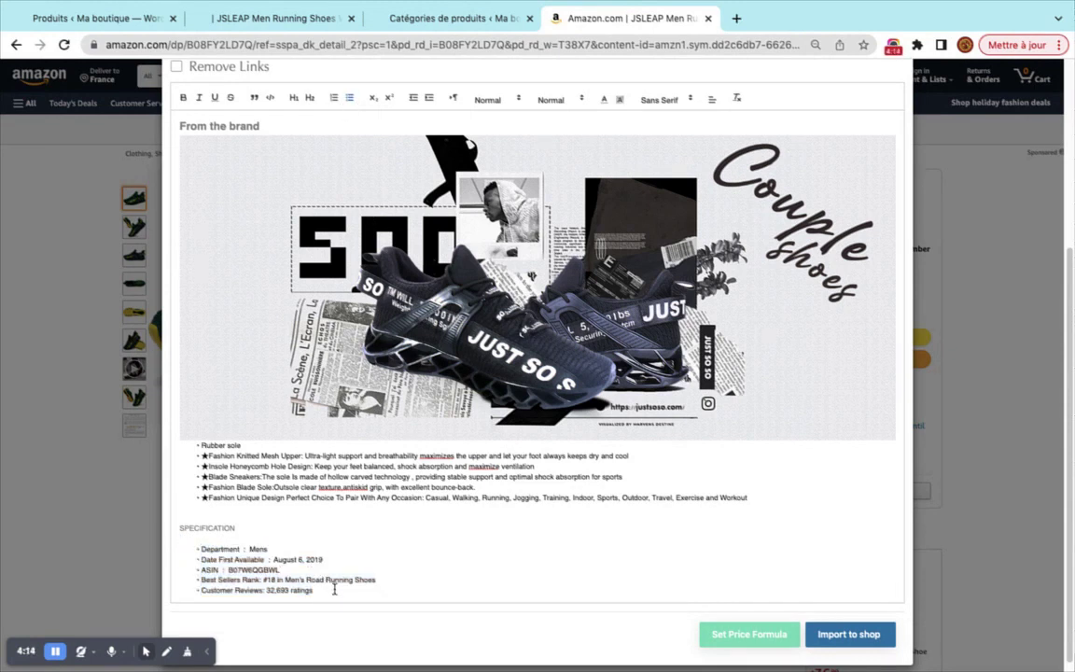
scroll(305, 399, "up", 5)
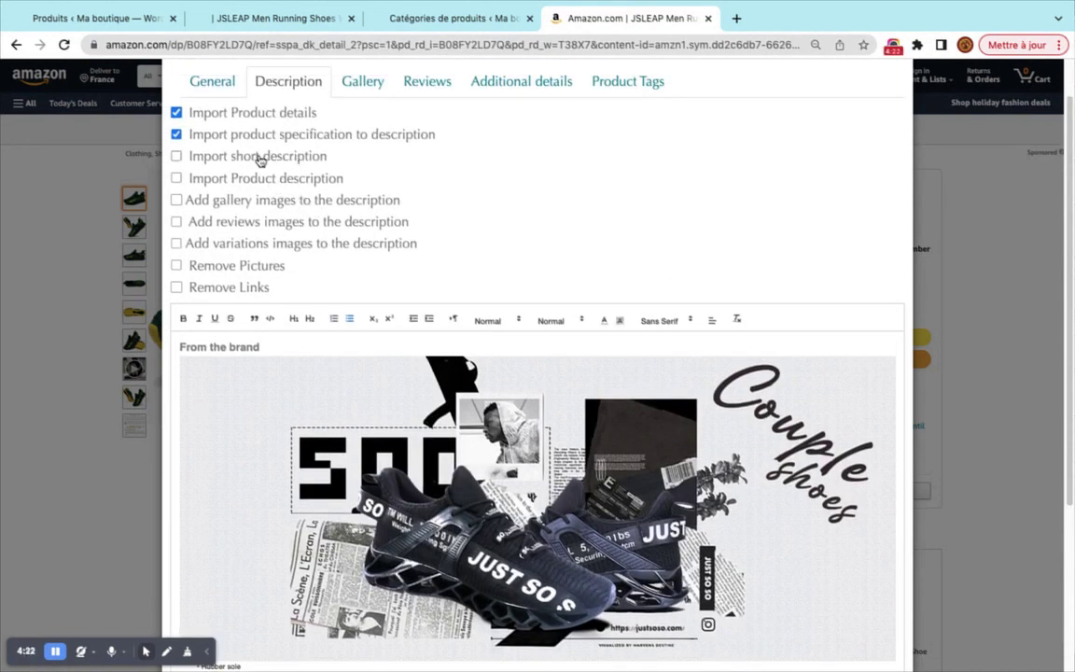
- Turn on Add gallery images to the description, appending shoe photos and the men's size chart
scroll(260, 161, "down", 6)
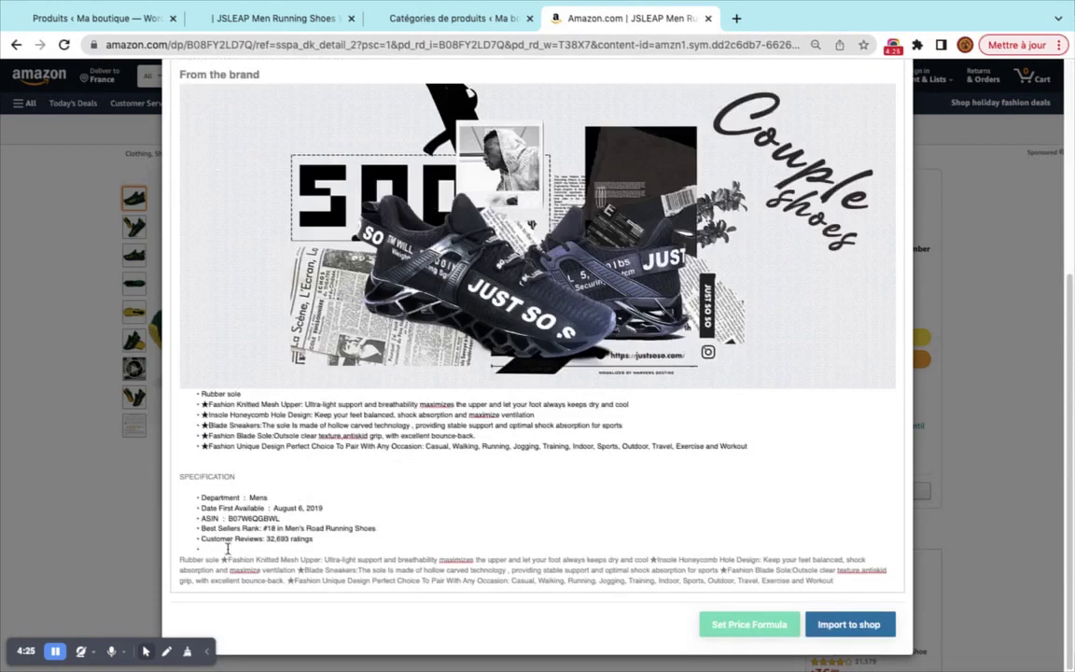
scroll(252, 308, "up", 6)
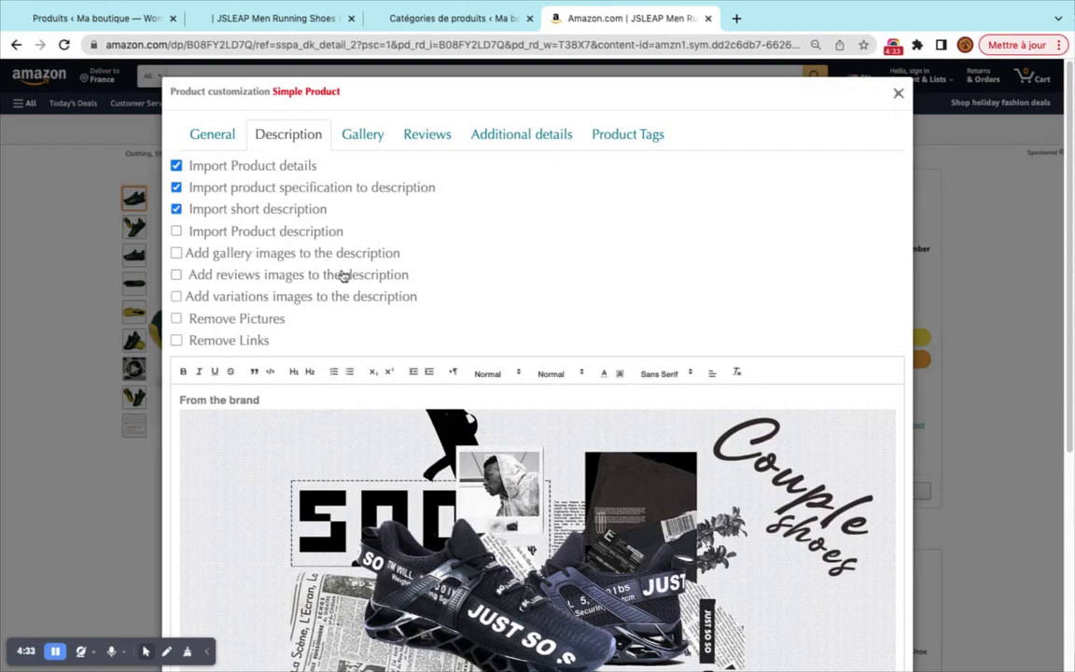
left_click(302, 256)
scroll(390, 402, "down", 15)
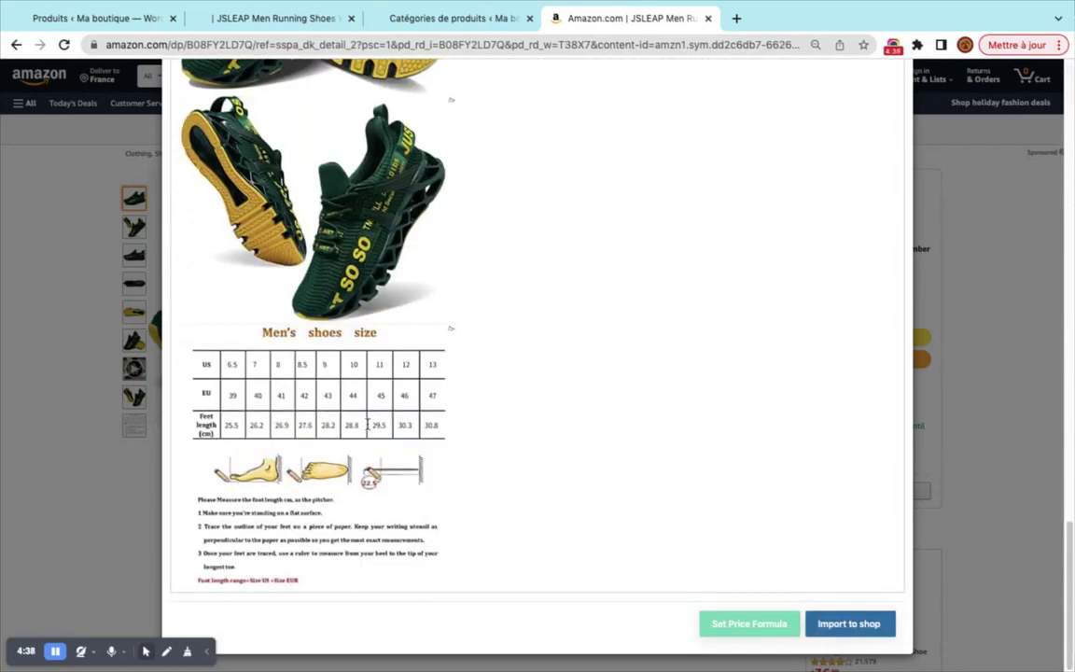
- Move the size chart image to just below the product bullet points in the description
left_click(411, 435)
scroll(411, 435, "up", 15)
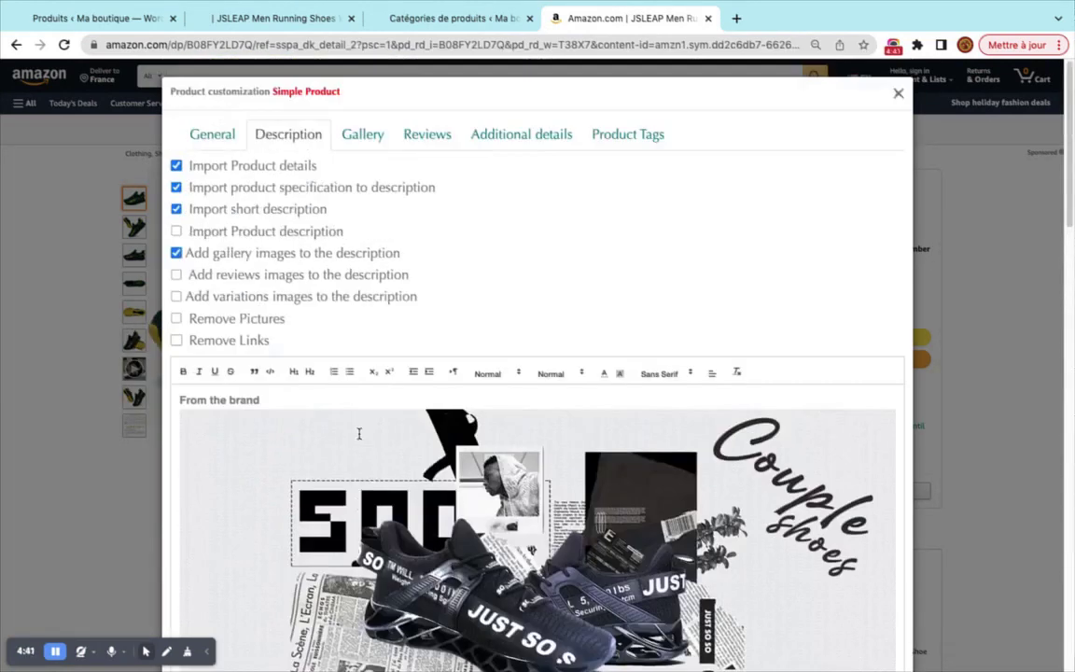
scroll(357, 440, "down", 5)
left_click(241, 439)
key("Return")
key("Return")
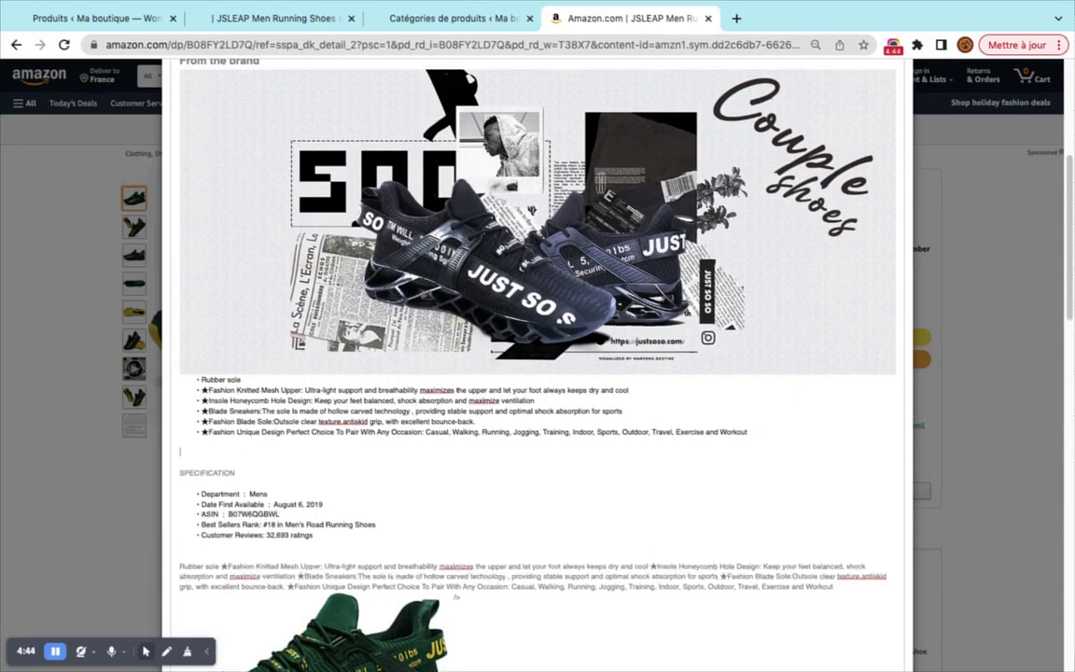
key("ctrl+v")
scroll(299, 420, "down", 10)
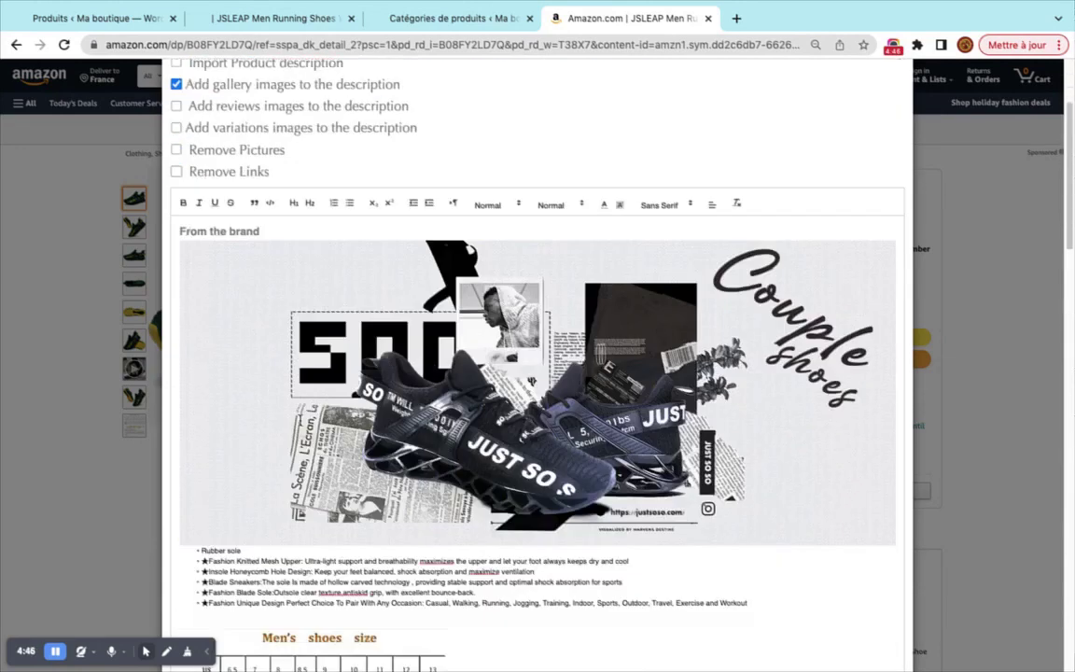
scroll(300, 420, "up", 15)
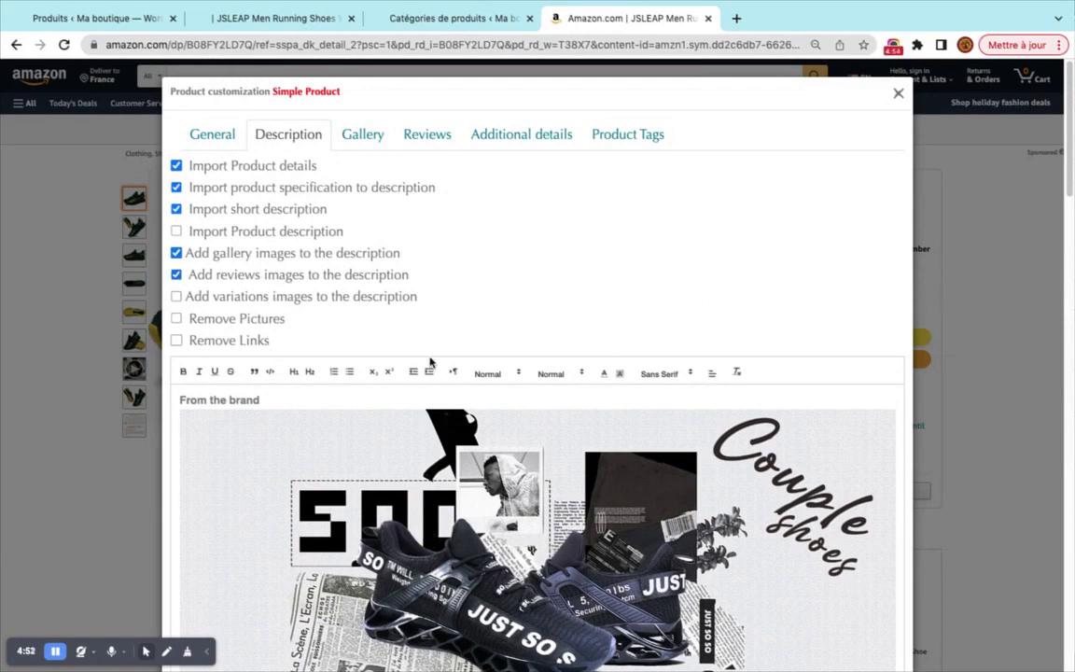
scroll(413, 483, "down", 3)
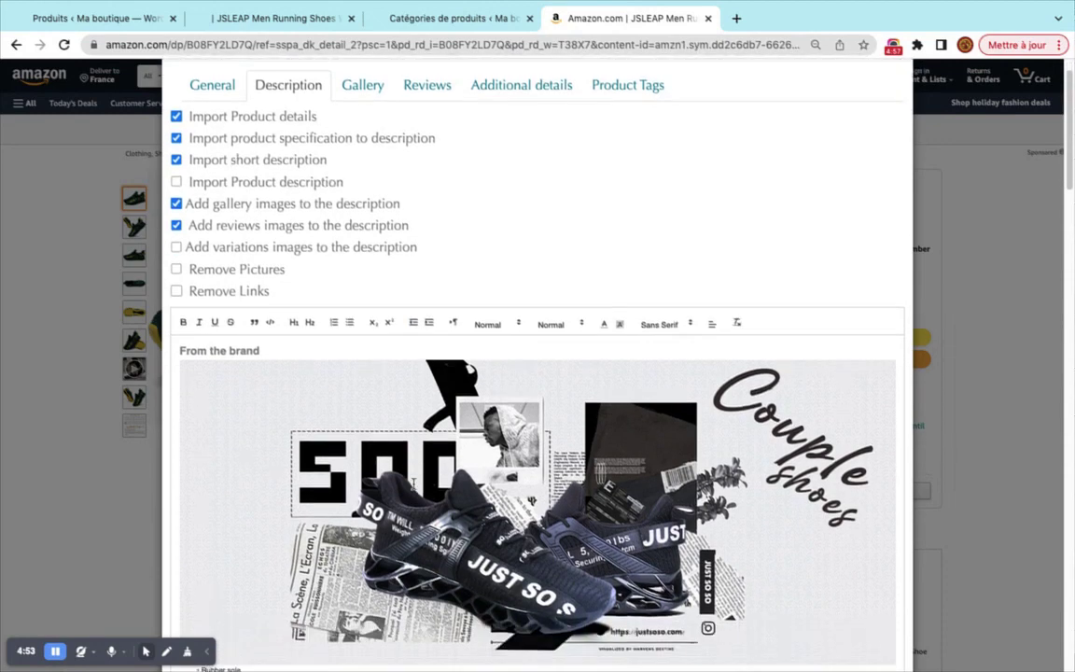
scroll(413, 484, "up", 3)
scroll(413, 483, "down", 2)
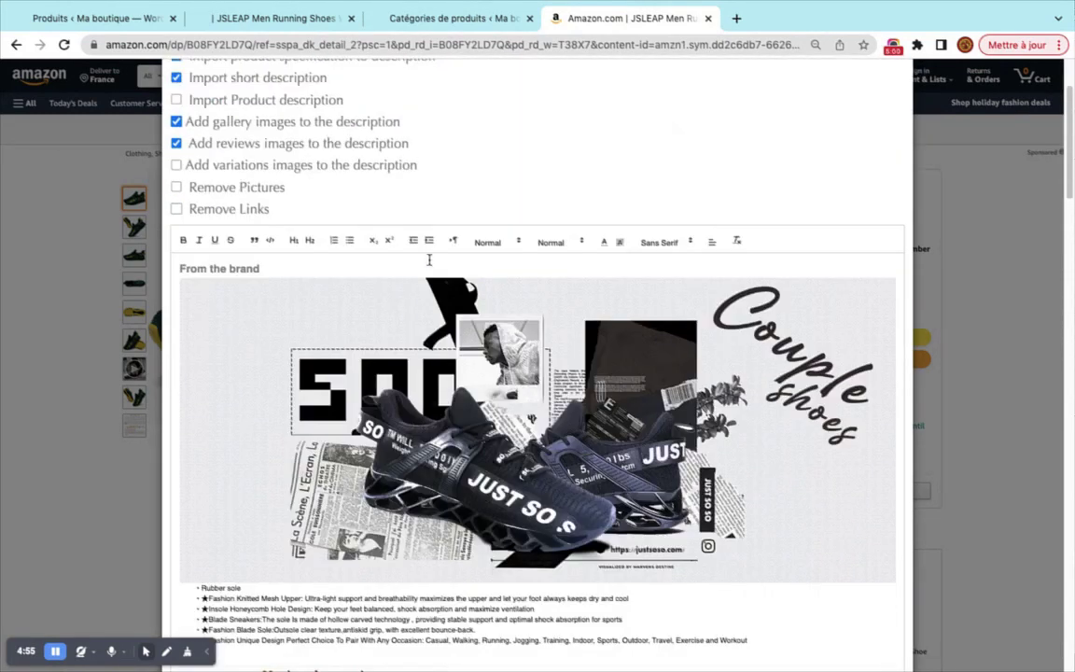
scroll(763, 191, "up", 2)
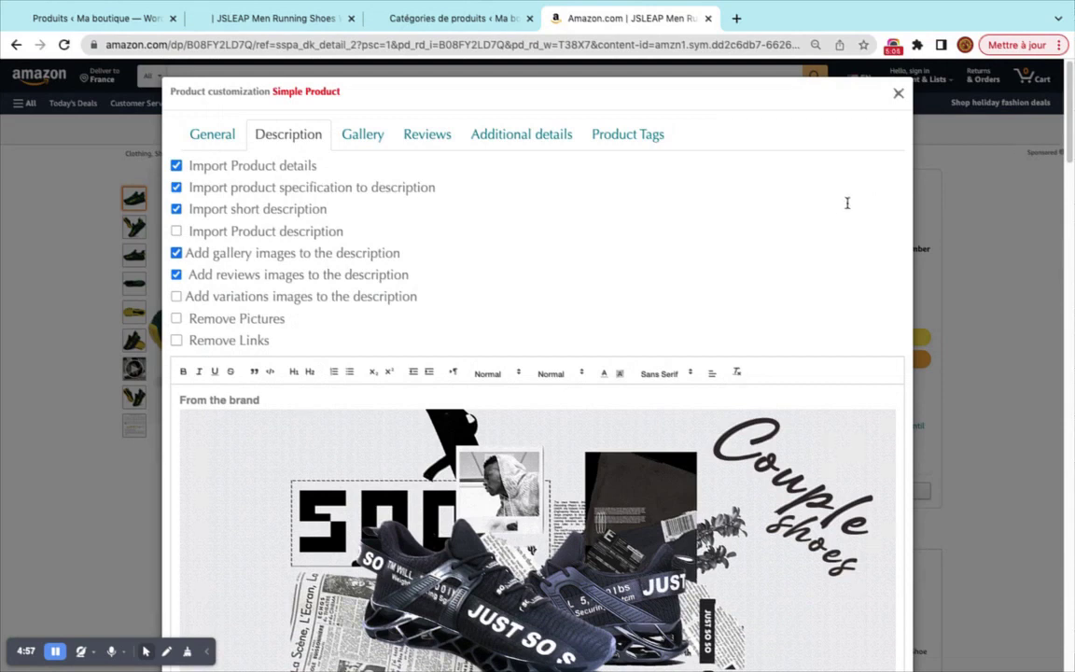
scroll(1071, 125, "down", 1)
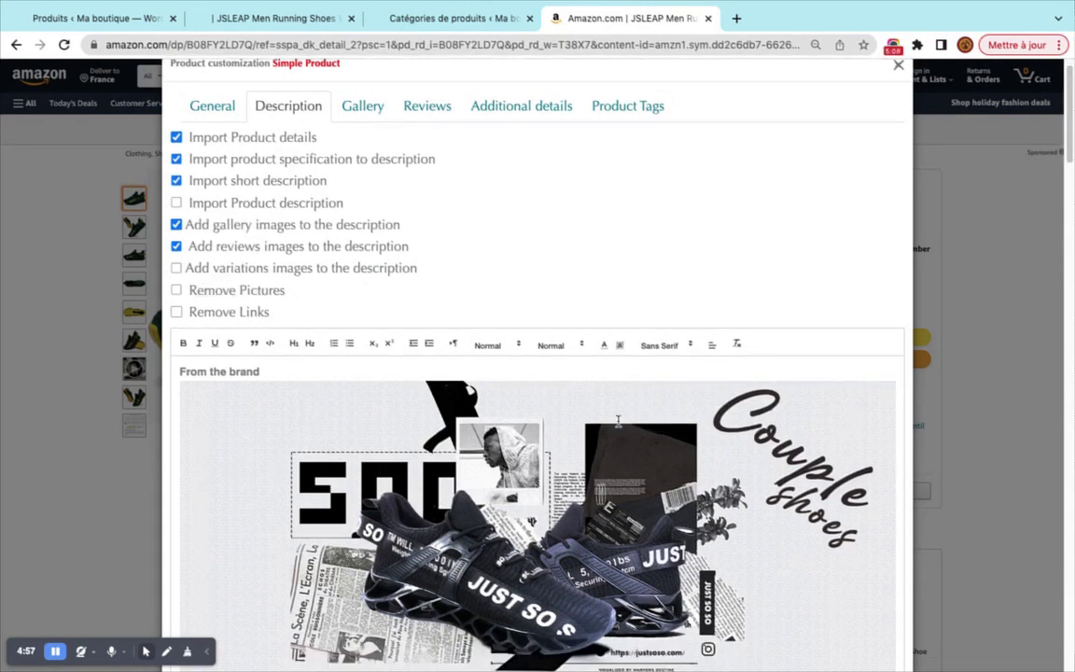
scroll(618, 421, "down", 2)
scroll(631, 455, "down", 2)
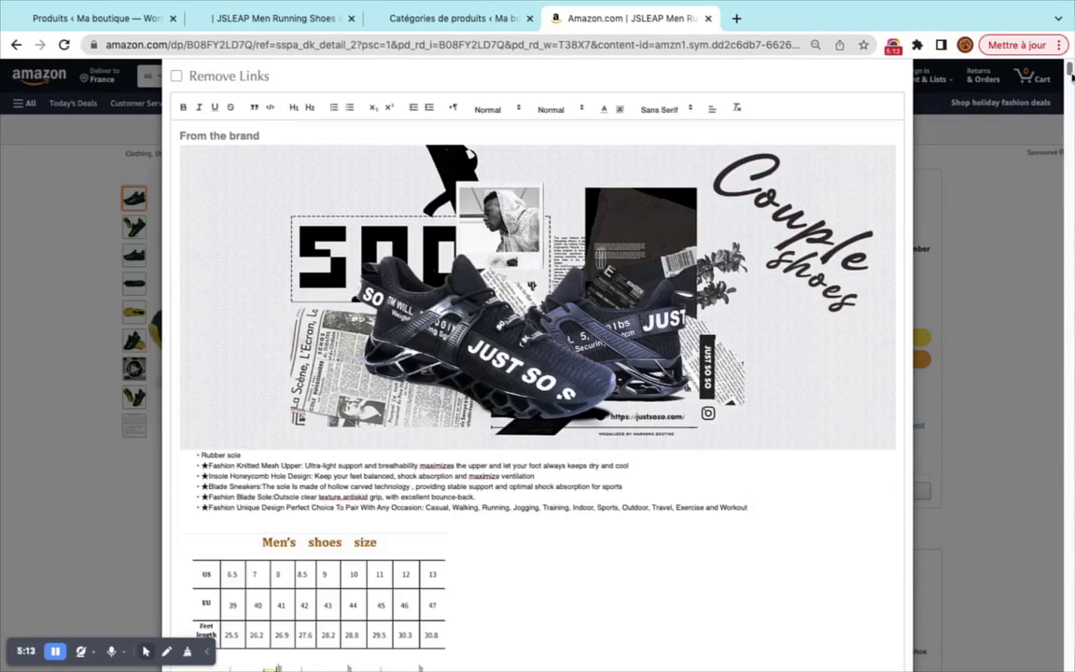
scroll(571, 458, "down", 20)
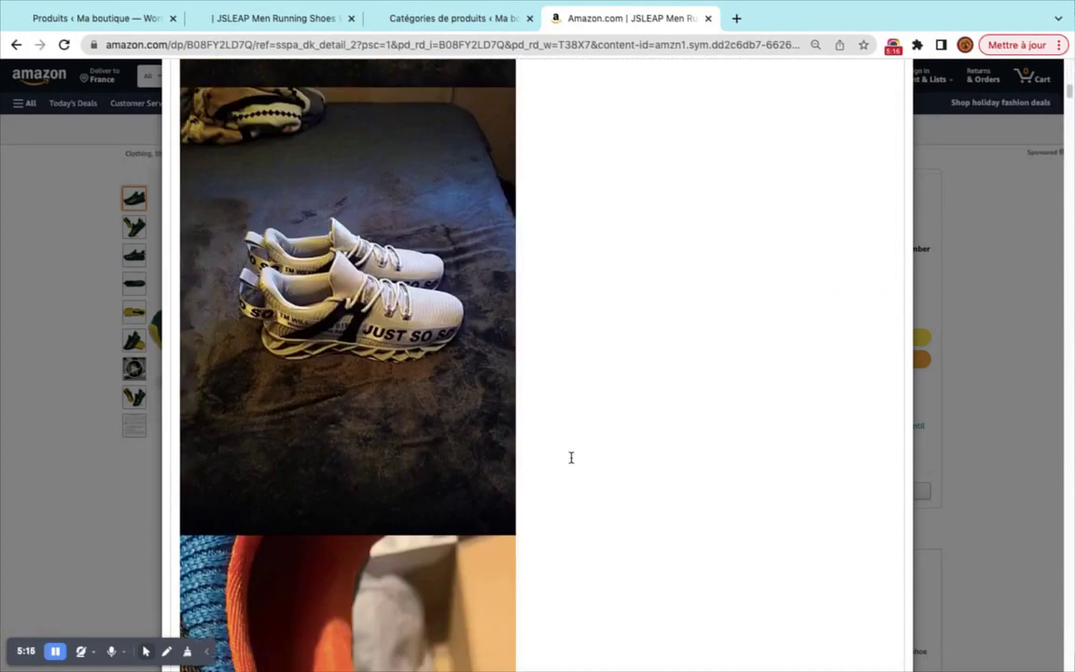
scroll(571, 458, "down", 20)
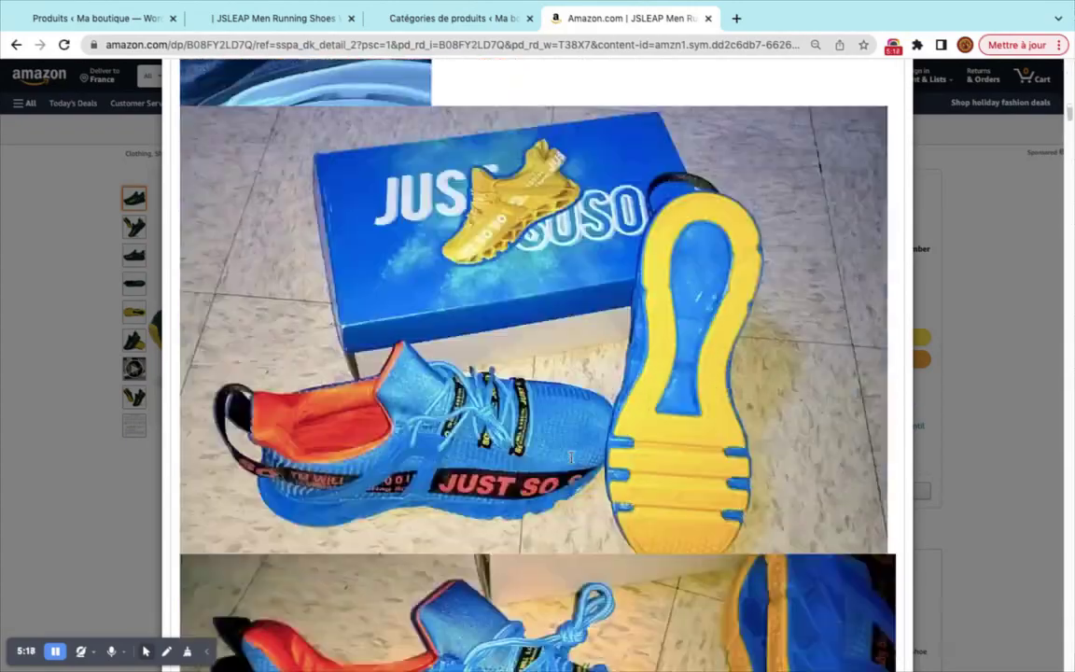
scroll(571, 457, "down", 20)
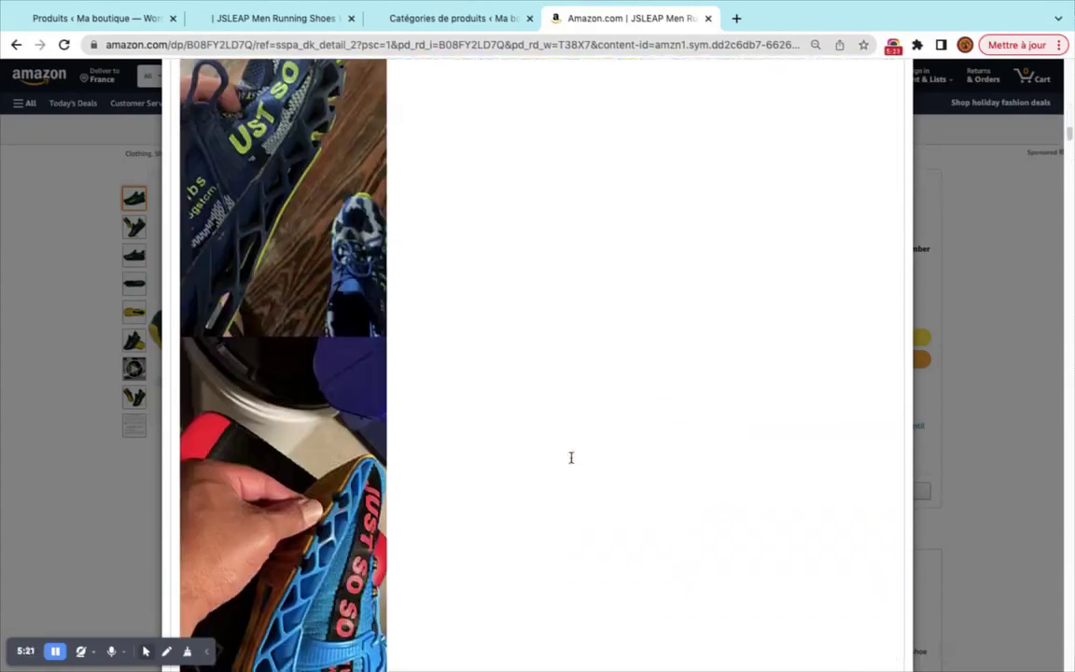
scroll(571, 457, "down", 20)
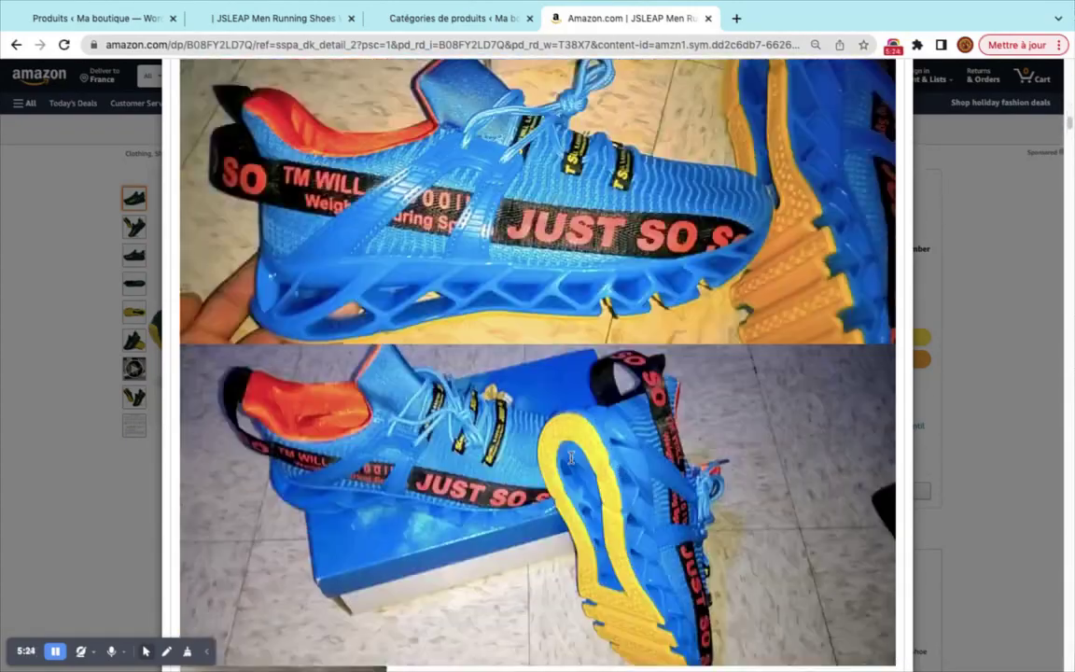
scroll(571, 462, "up", 20)
scroll(475, 477, "down", 10)
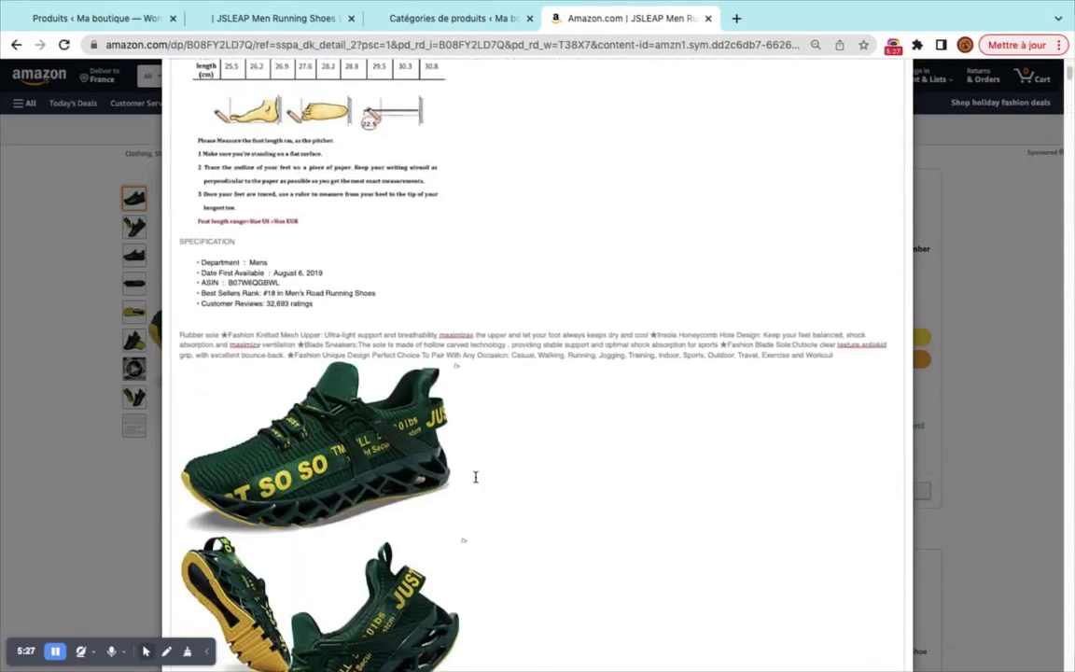
scroll(300, 312, "down", 15)
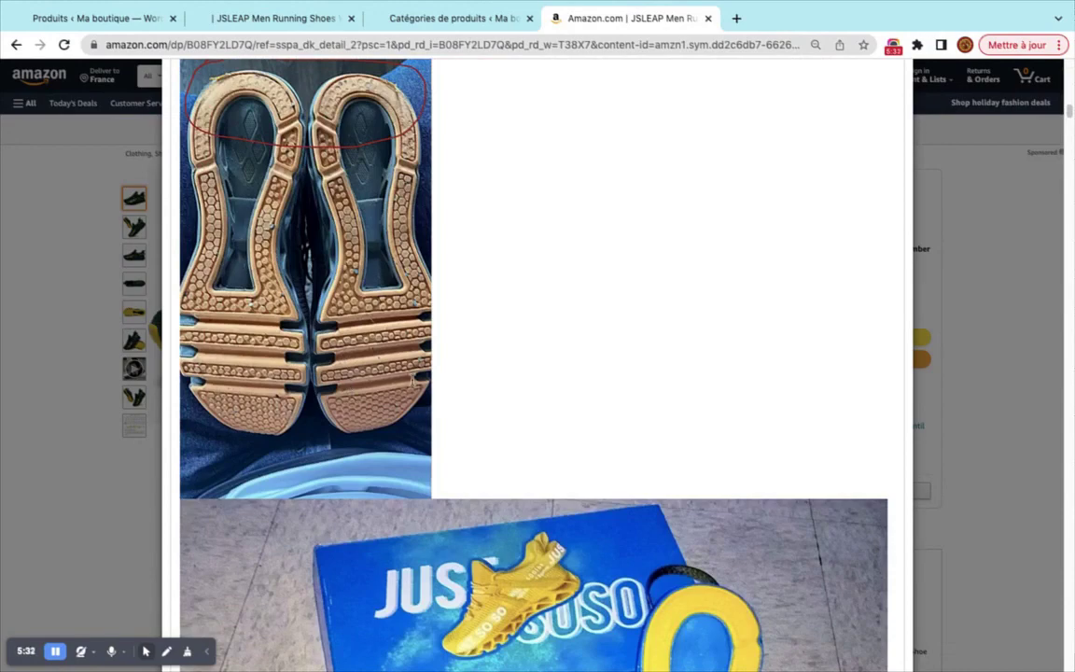
scroll(416, 381, "down", 5)
scroll(475, 238, "up", 15)
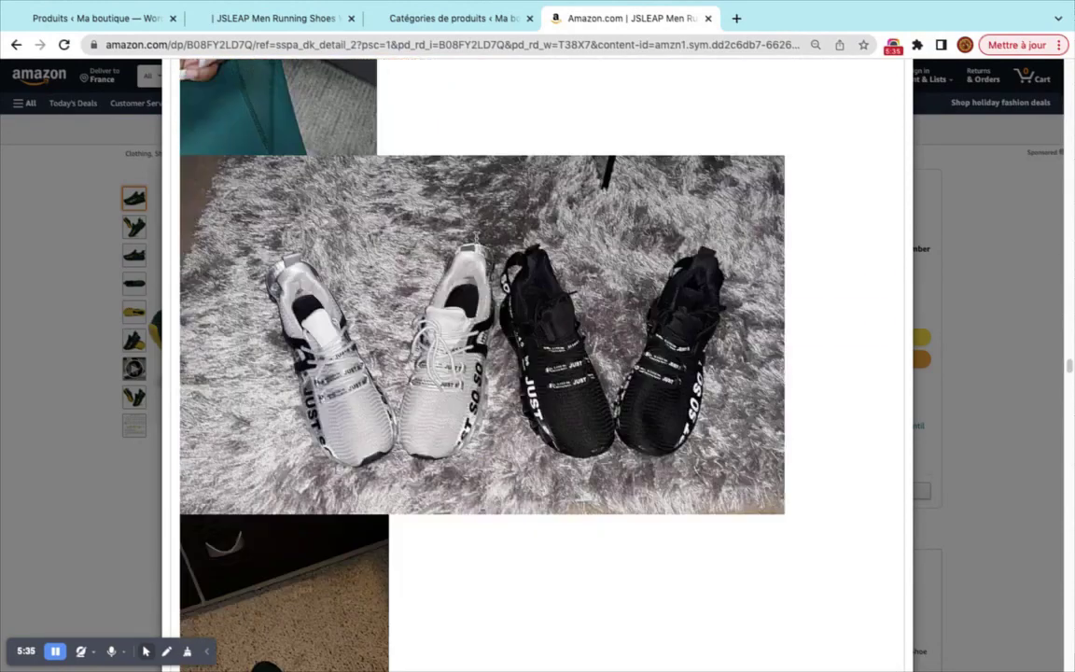
scroll(488, 240, "up", 10)
scroll(487, 240, "down", 8)
scroll(497, 330, "up", 2)
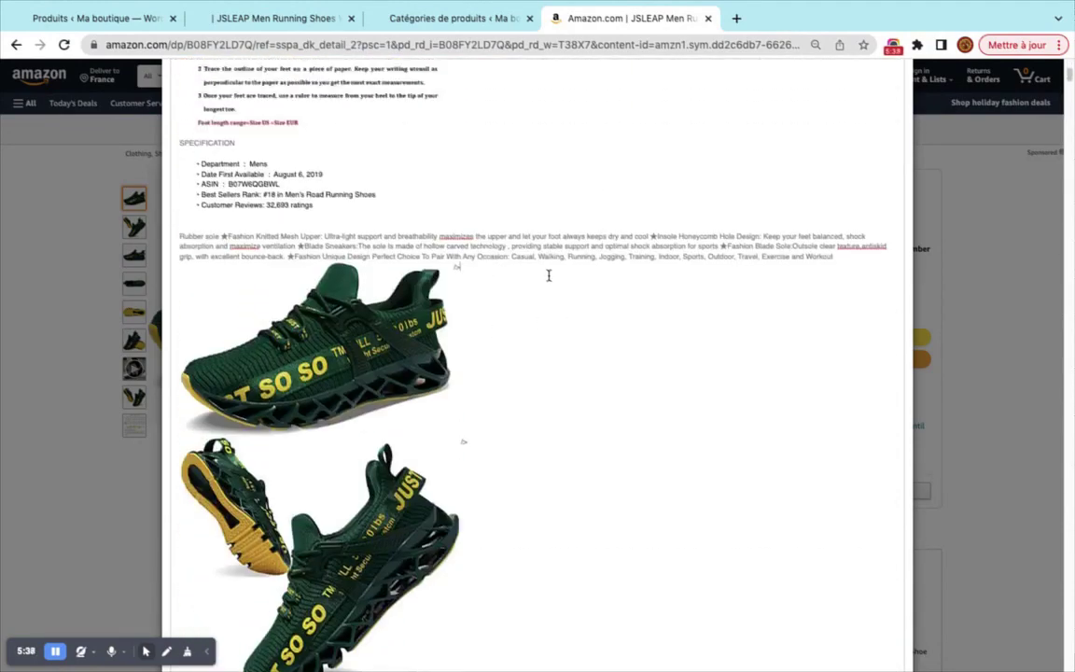
scroll(549, 275, "up", 2)
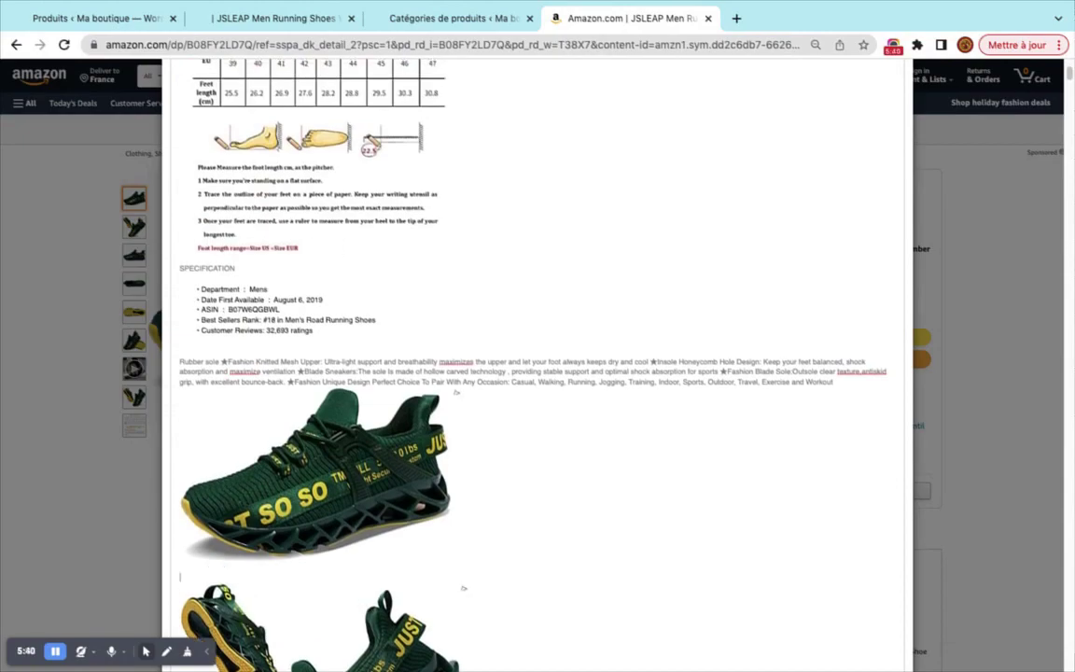
scroll(369, 338, "up", 10)
scroll(369, 338, "down", 15)
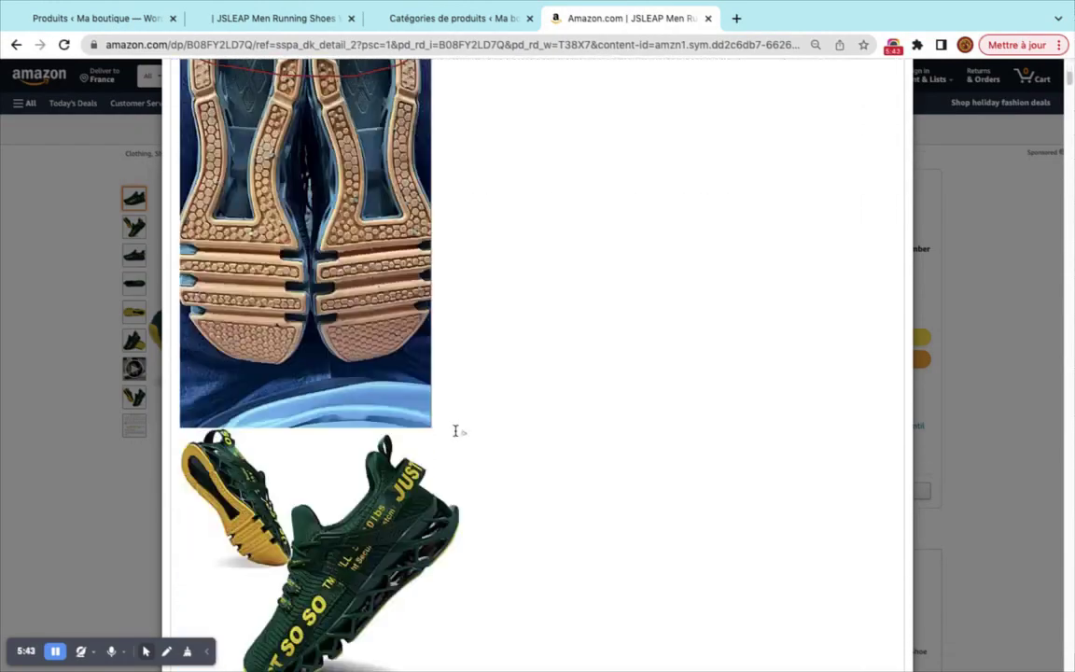
scroll(456, 431, "down", 8)
scroll(443, 485, "up", 15)
scroll(428, 540, "down", 4)
scroll(428, 540, "down", 3)
- Delete the description text and images, then undo to restore the full description
left_click_drag(708, 605, 182, 401)
key("BackSpace")
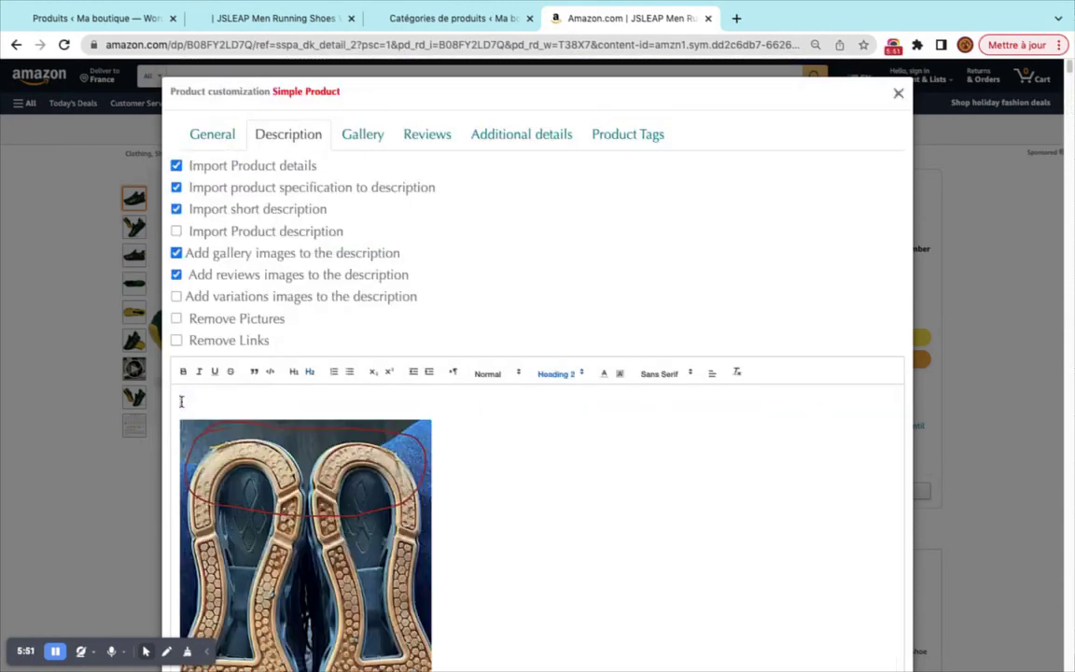
key("ctrl+a")
scroll(182, 401, "down", 10)
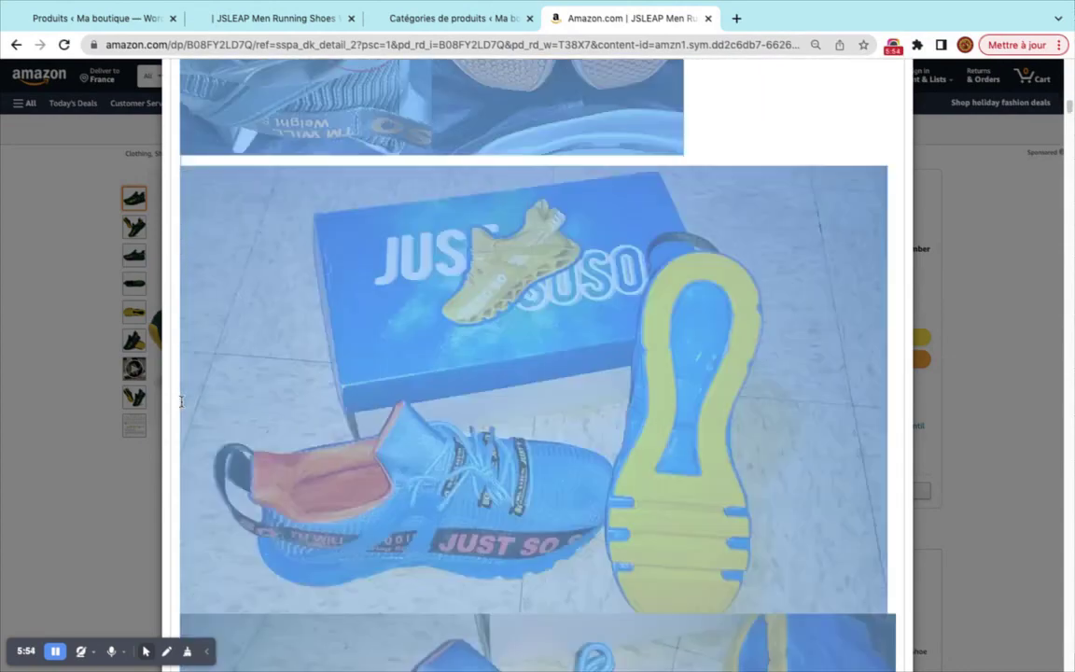
key("BackSpace")
key("ctrl+z")
key("ctrl+z")
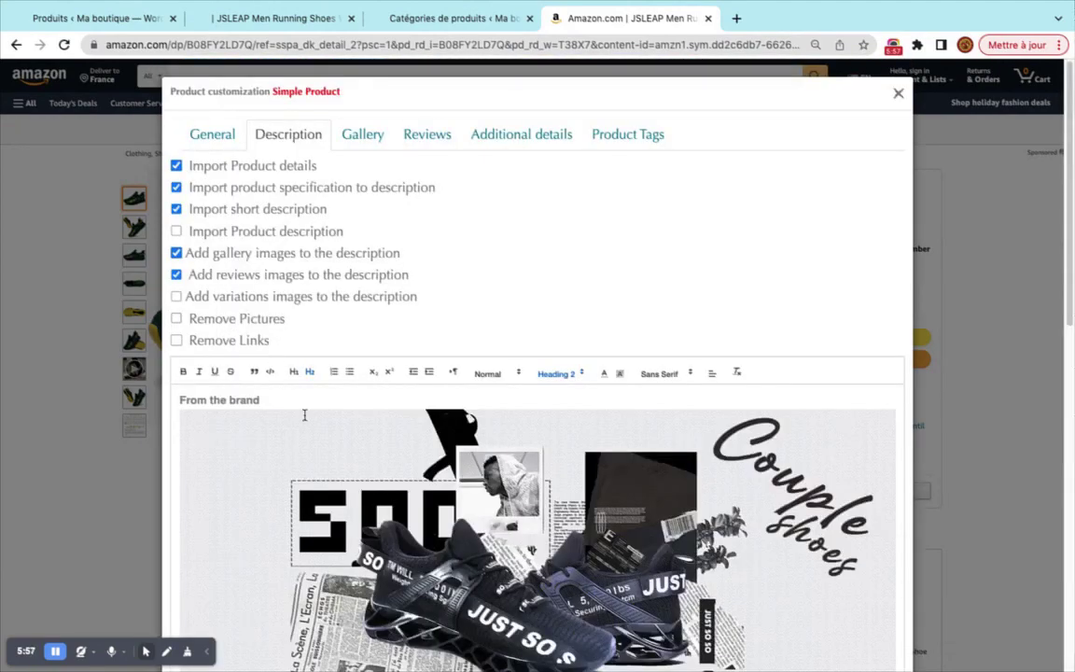
- Show the product's Gallery tab with the shoe photos
scroll(304, 412, "down", 15)
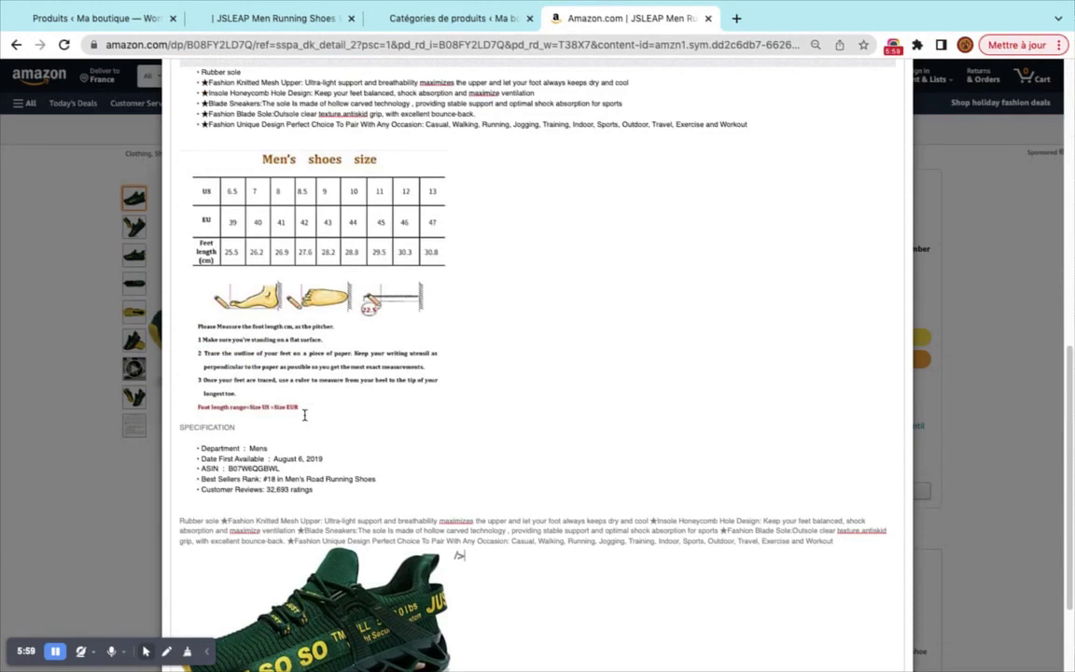
scroll(304, 415, "up", 15)
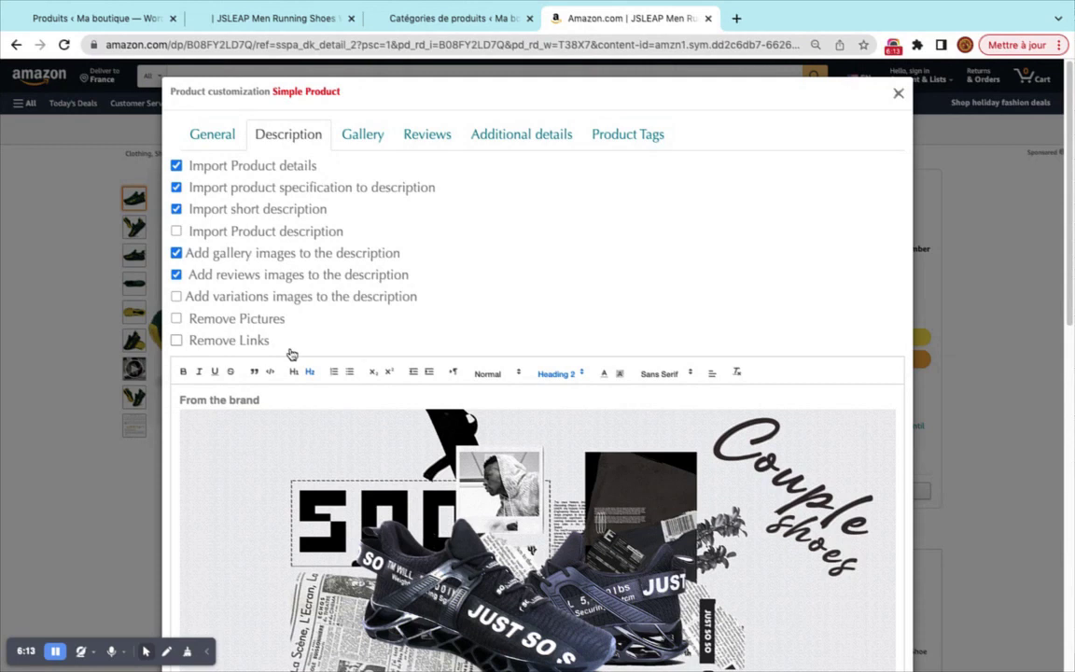
left_click(361, 133)
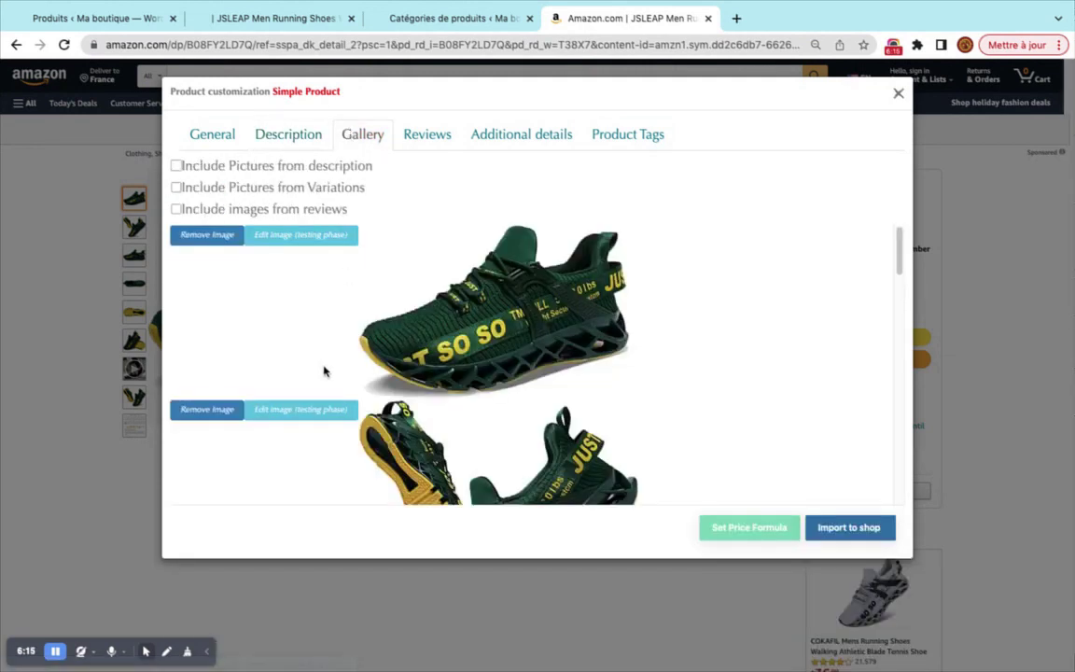
- Switch to the Description tab and back to the Gallery
scroll(325, 372, "down", 3)
scroll(324, 371, "up", 5)
left_click(290, 136)
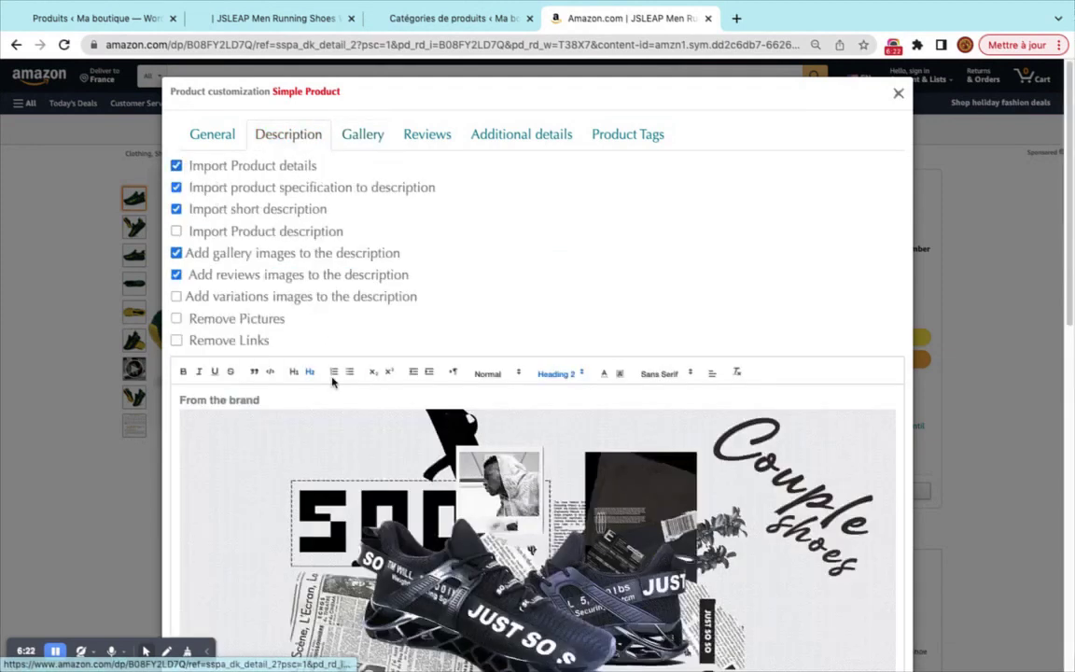
left_click(372, 141)
- Check the store tabs, then send the men's size chart image to the LunaPic editor
left_click(408, 18)
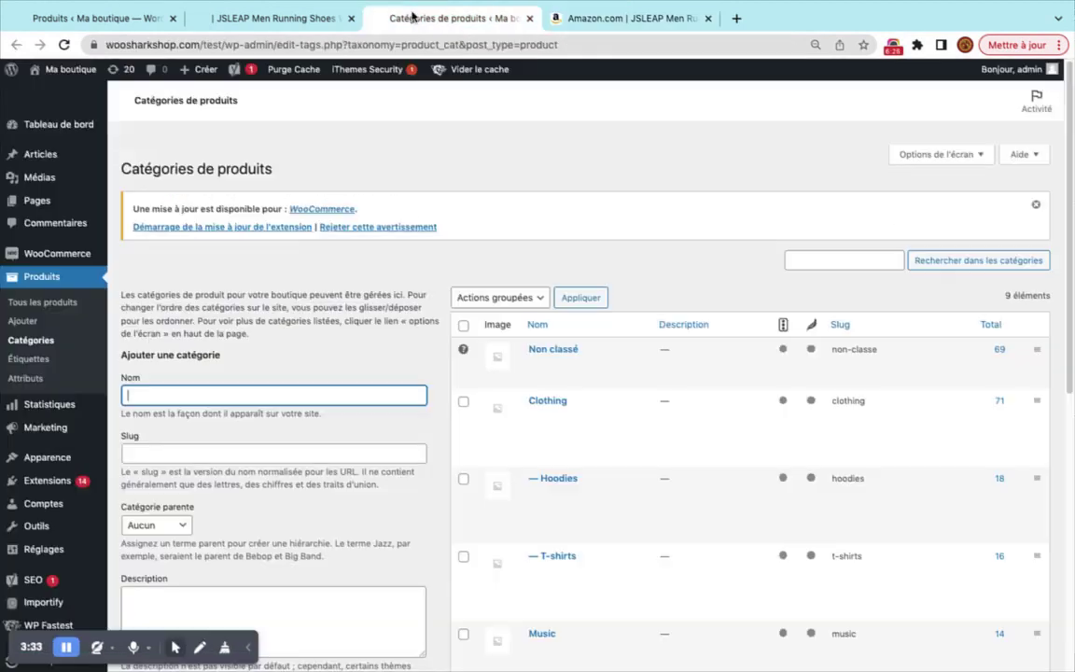
left_click(271, 21)
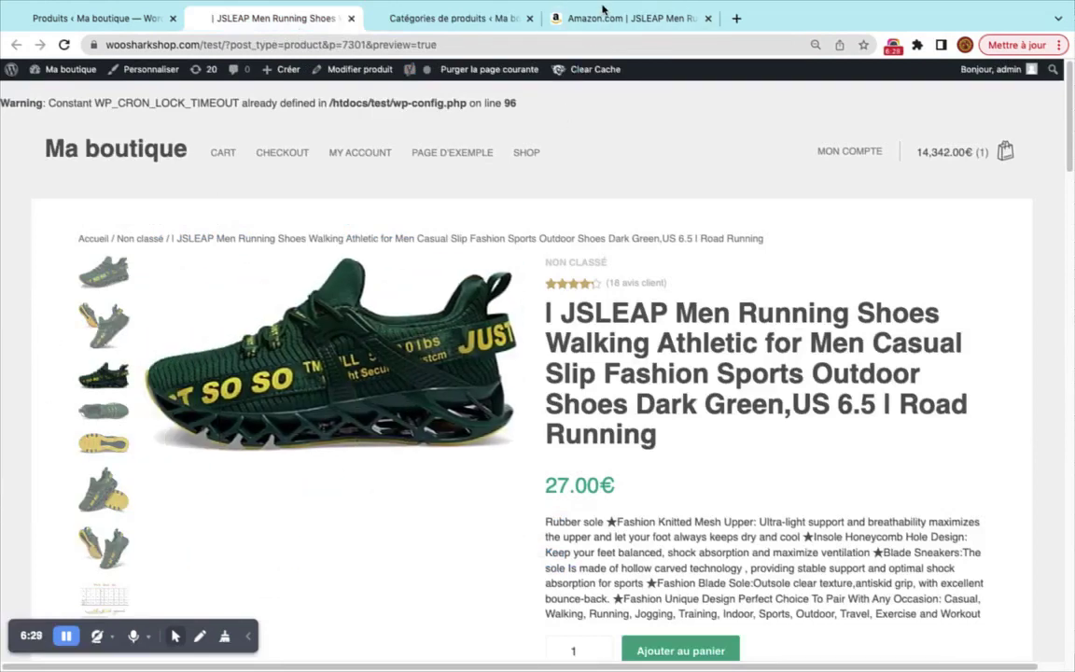
left_click(602, 18)
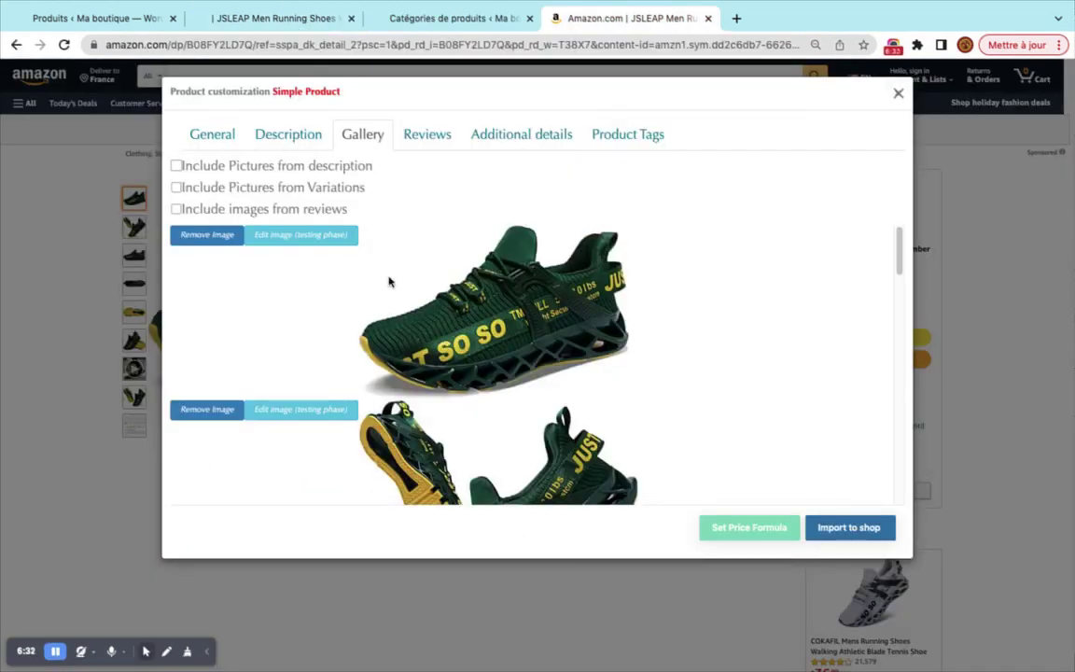
scroll(398, 324, "down", 15)
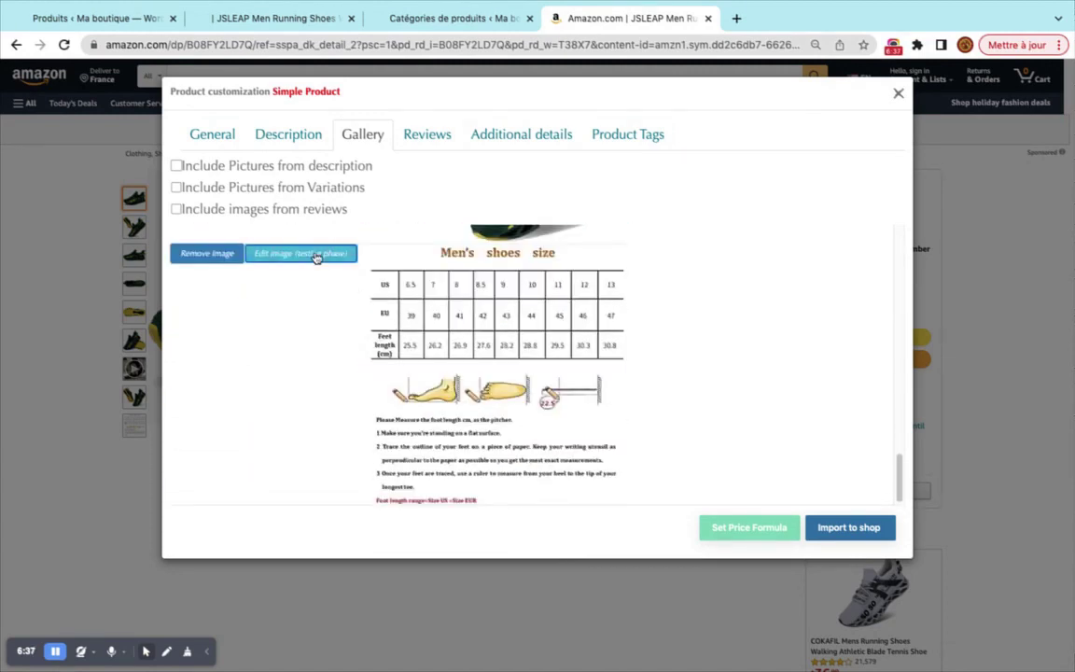
left_click(316, 254)
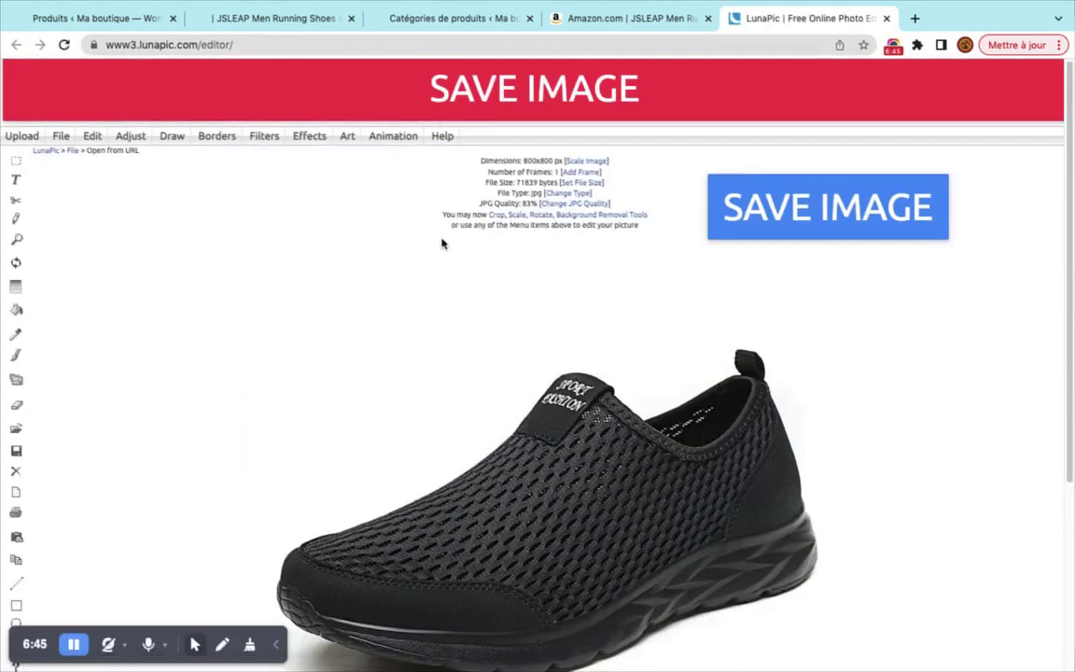
- Compare the LunaPic editor with the import dialog, then close the editor tab
left_click(597, 17)
left_click(765, 18)
scroll(647, 253, "down", 5)
scroll(581, 222, "up", 5)
left_click(888, 18)
- Reopen the gallery image in LunaPic, find it shows a shoe, and close it
left_click(285, 254)
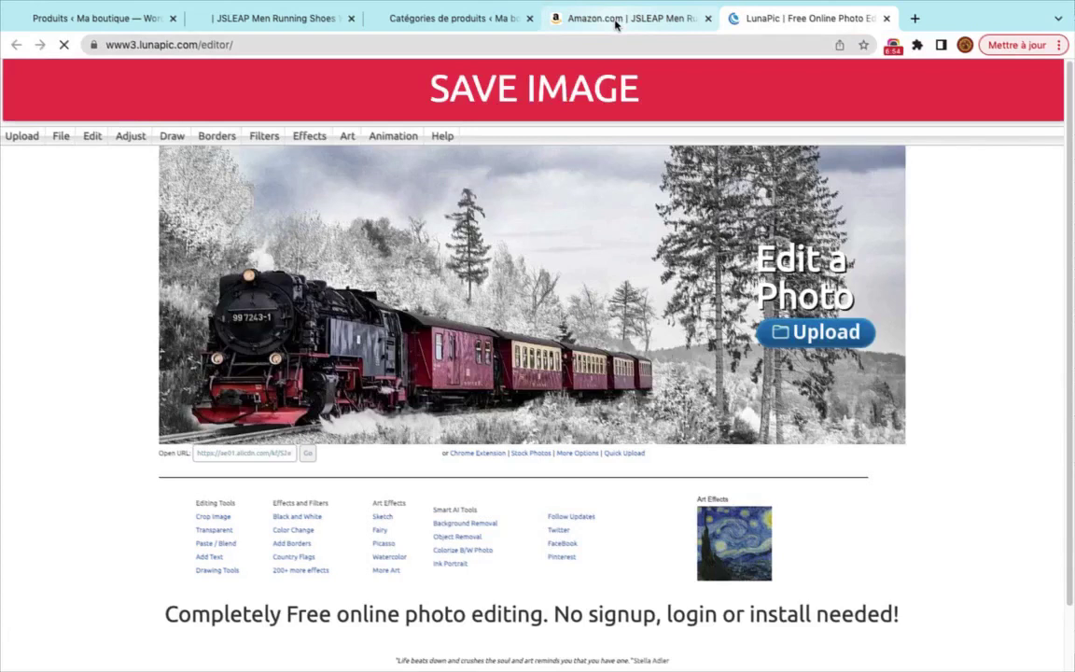
left_click(616, 21)
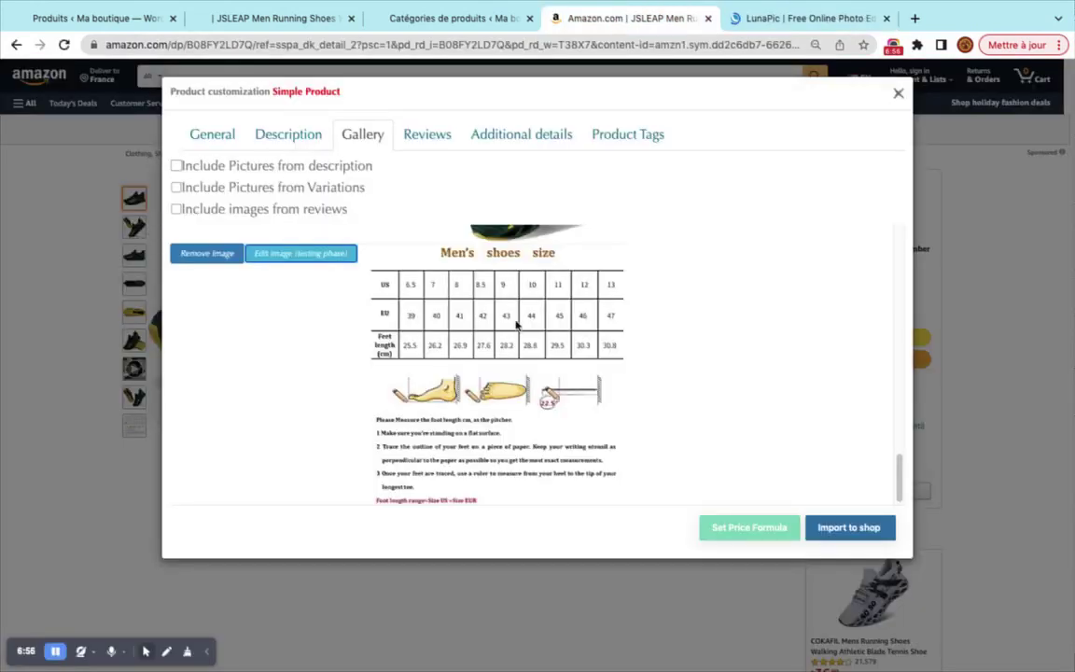
scroll(516, 323, "up", 2)
left_click(803, 18)
scroll(623, 330, "down", 5)
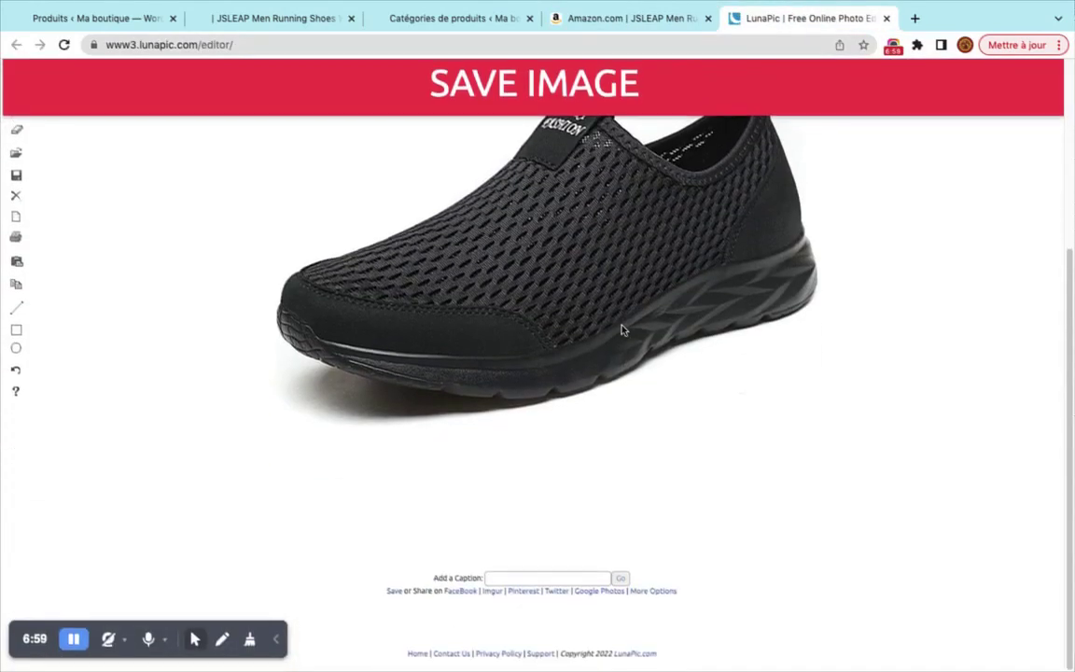
scroll(625, 322, "up", 3)
left_click(887, 19)
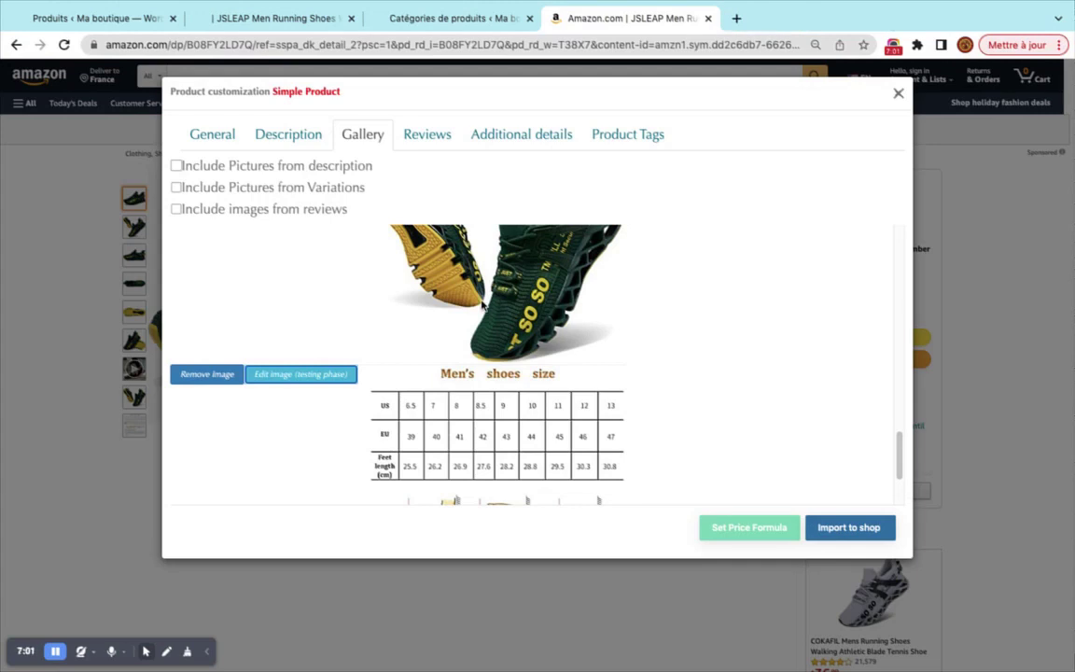
- Send the shoe image to the photo editor again and close the LunaPic tab
scroll(240, 414, "up", 3)
left_click(278, 448)
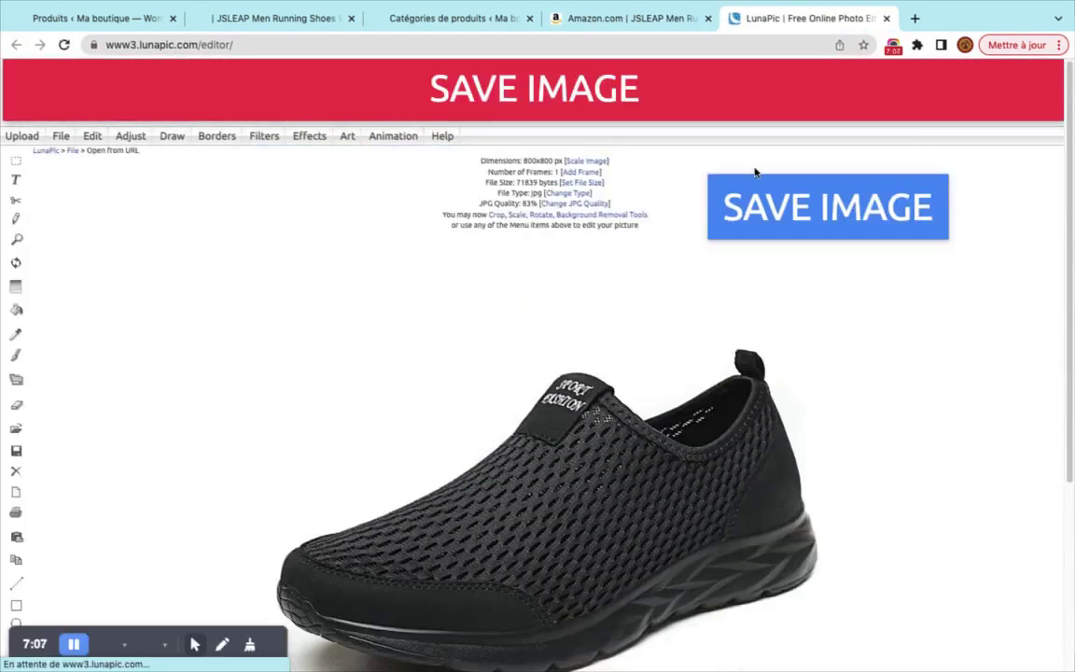
scroll(773, 326, "down", 3)
scroll(773, 327, "up", 3)
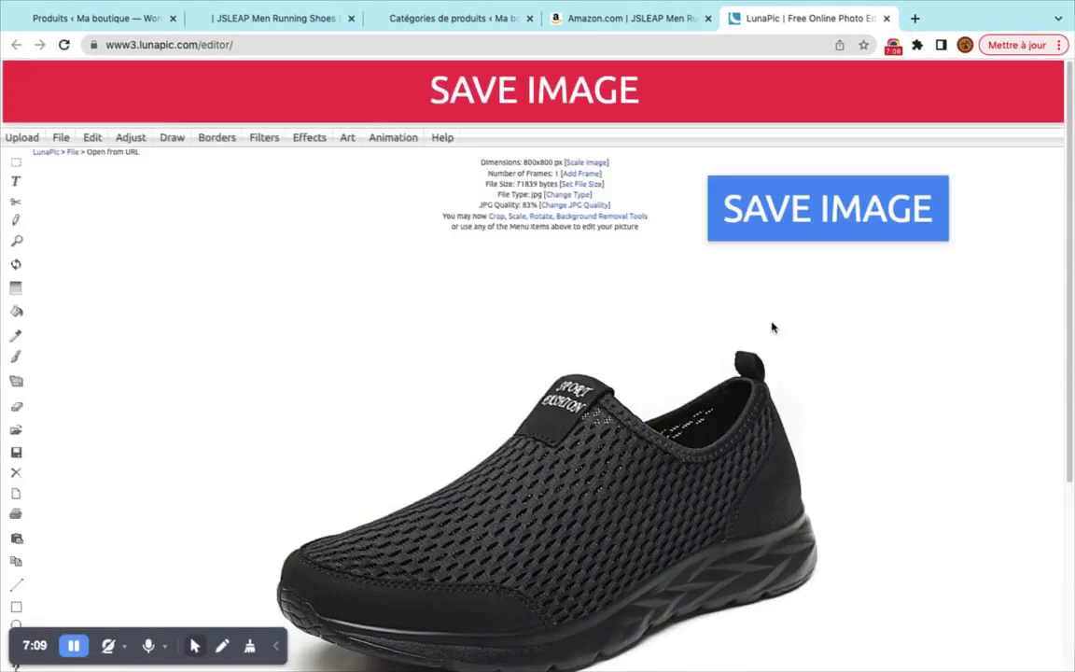
left_click(888, 20)
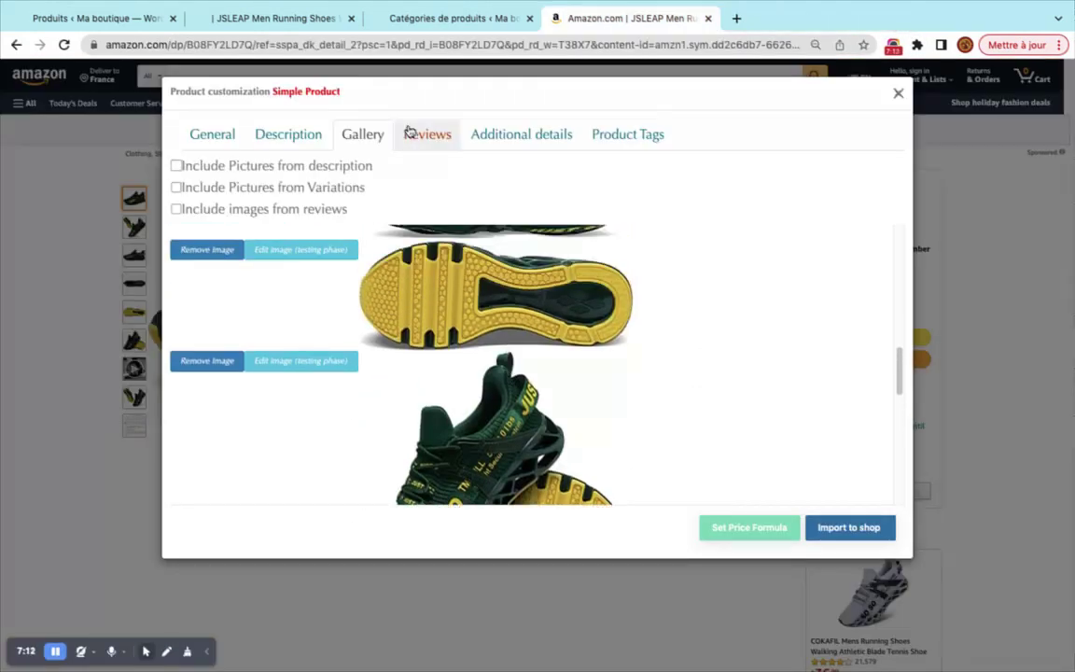
- Open the Reviews tab and browse the imported reviews' titles, texts, dates and photos
left_click(412, 136)
scroll(401, 317, "down", 5)
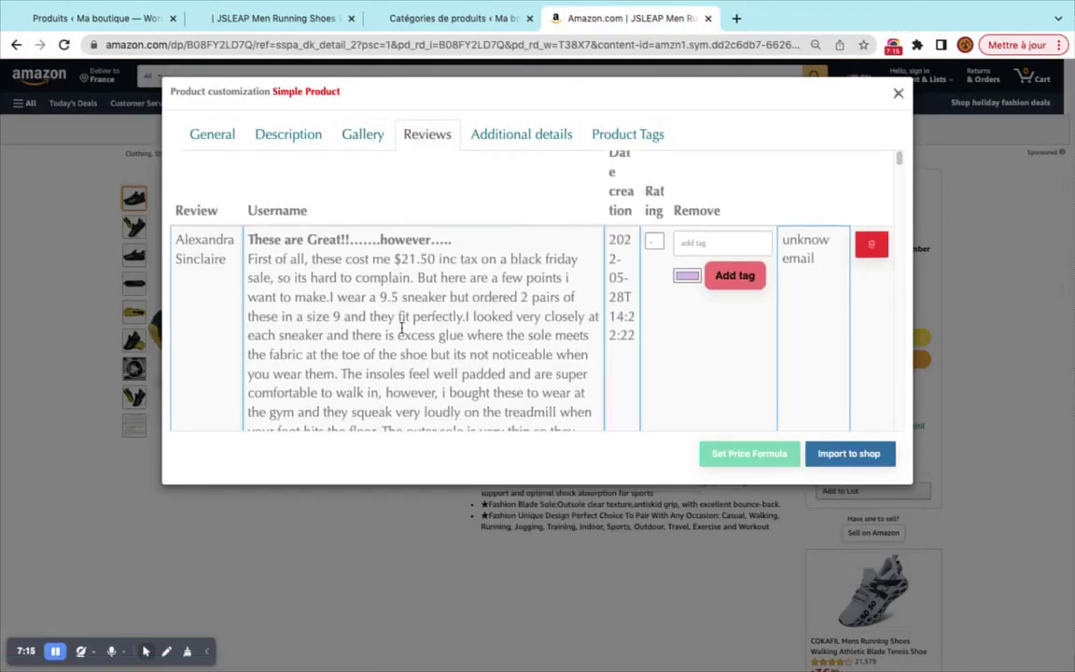
scroll(401, 328, "up", 5)
scroll(401, 328, "down", 3)
scroll(401, 329, "up", 3)
scroll(401, 328, "down", 20)
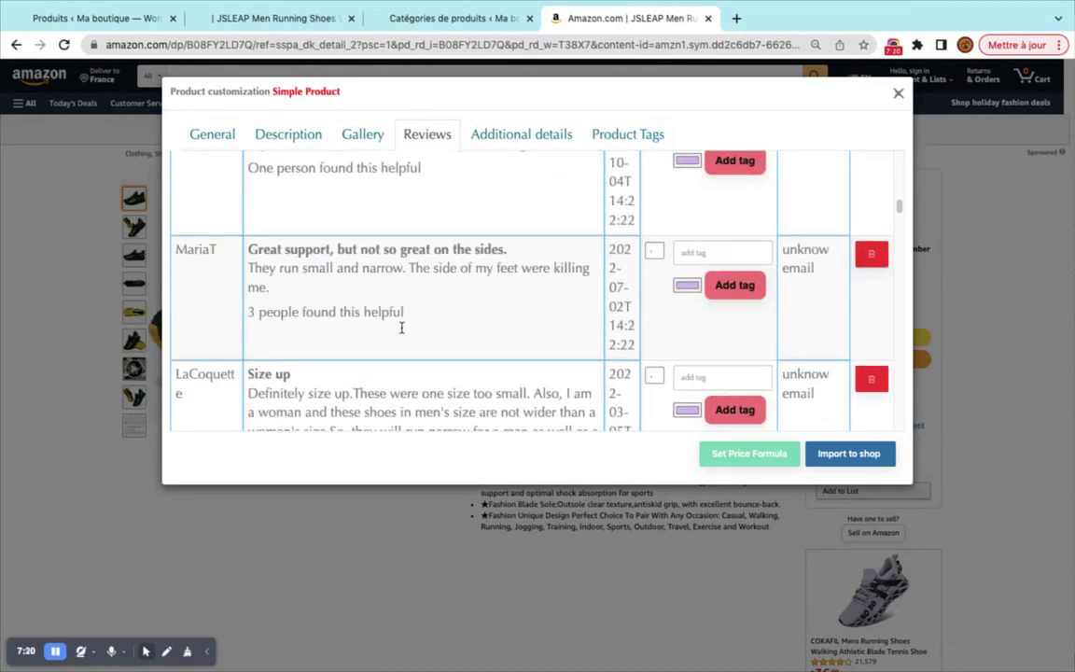
scroll(401, 329, "up", 2)
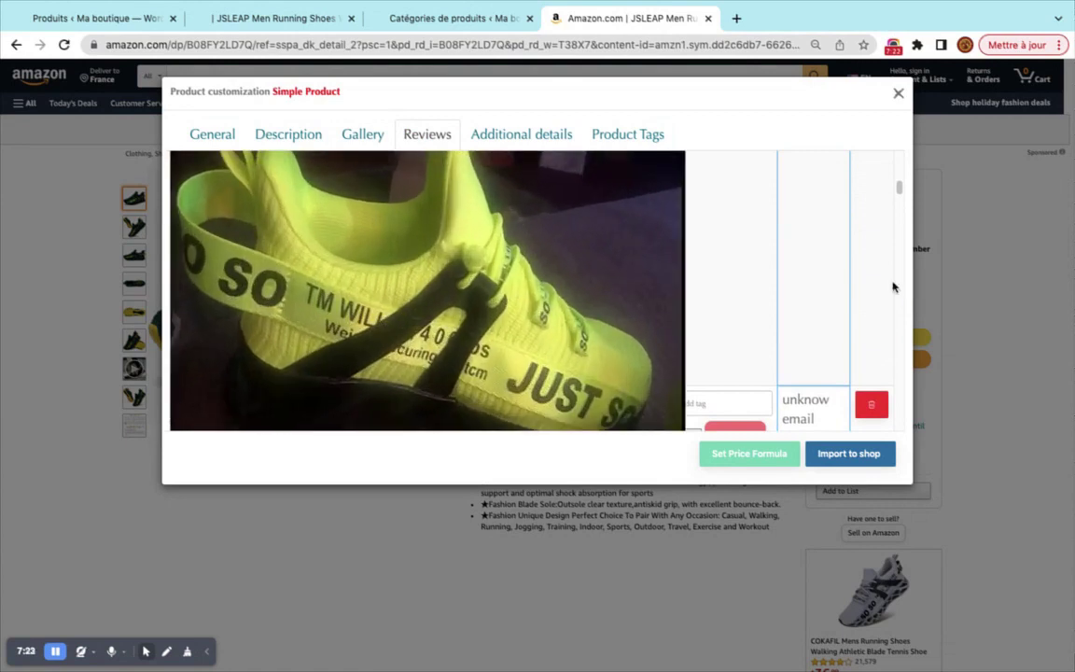
scroll(716, 243, "up", 3)
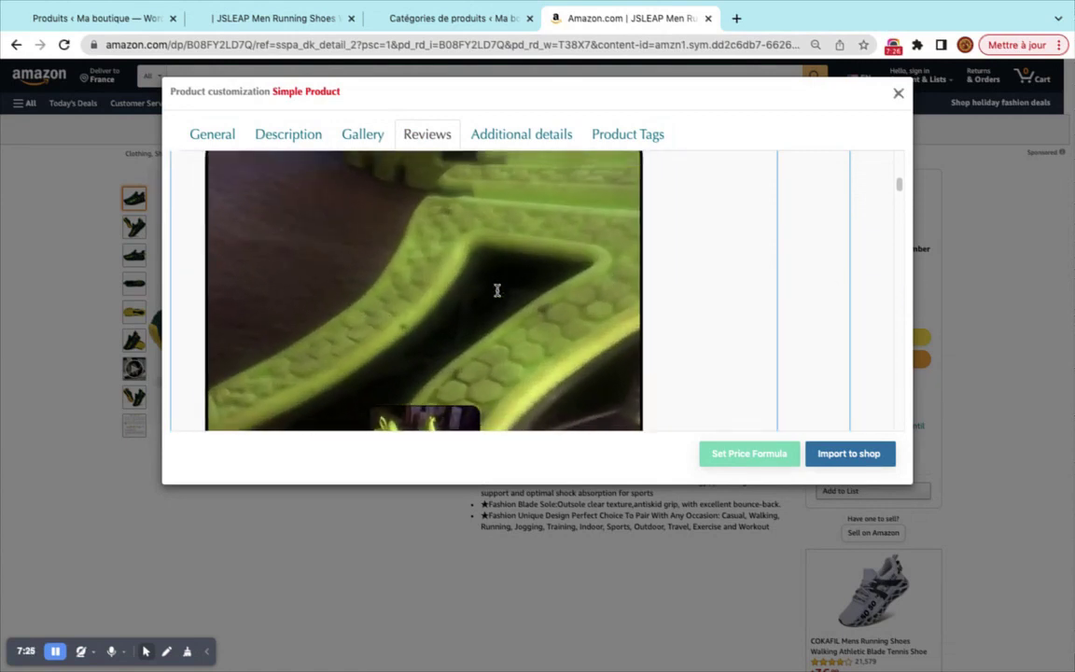
scroll(497, 290, "down", 8)
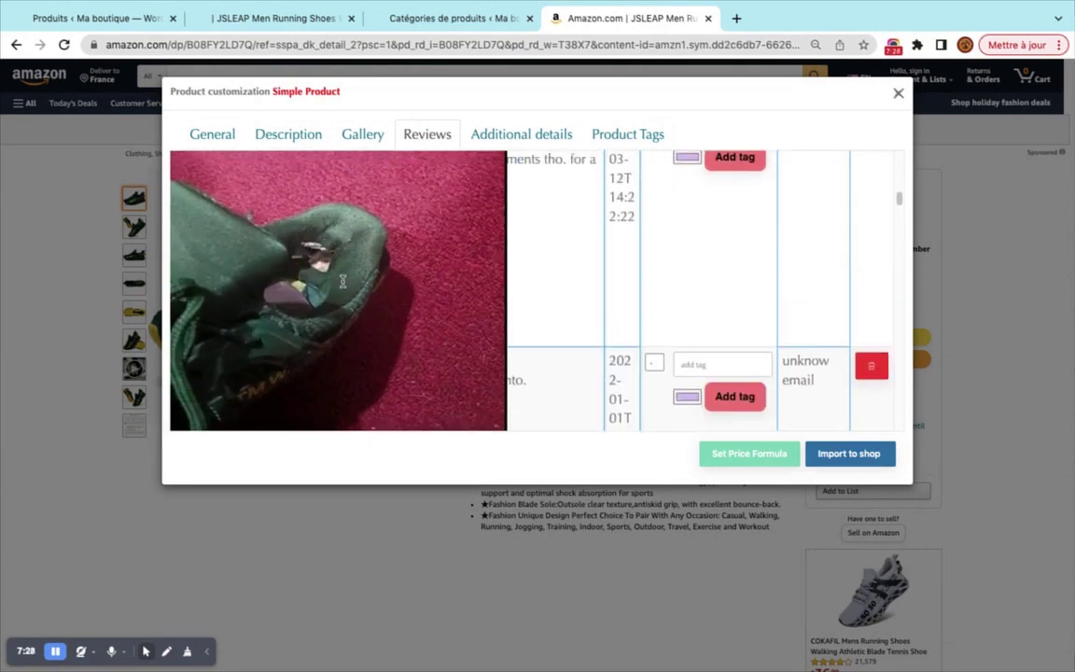
scroll(709, 260, "up", 2)
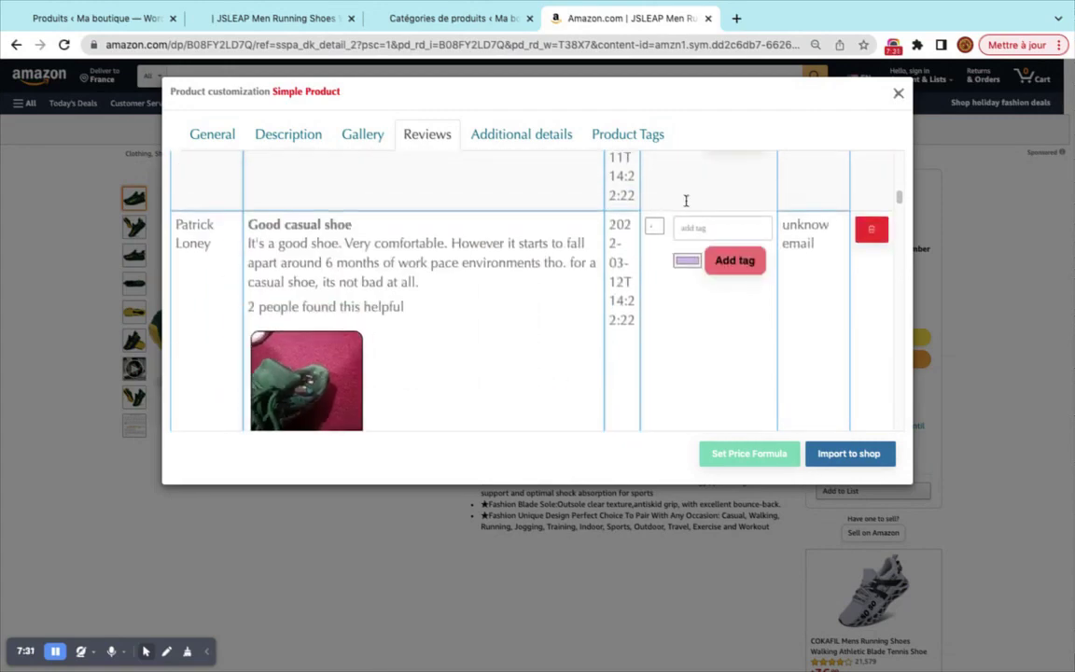
scroll(713, 377, "down", 15)
scroll(713, 379, "down", 20)
scroll(713, 379, "down", 10)
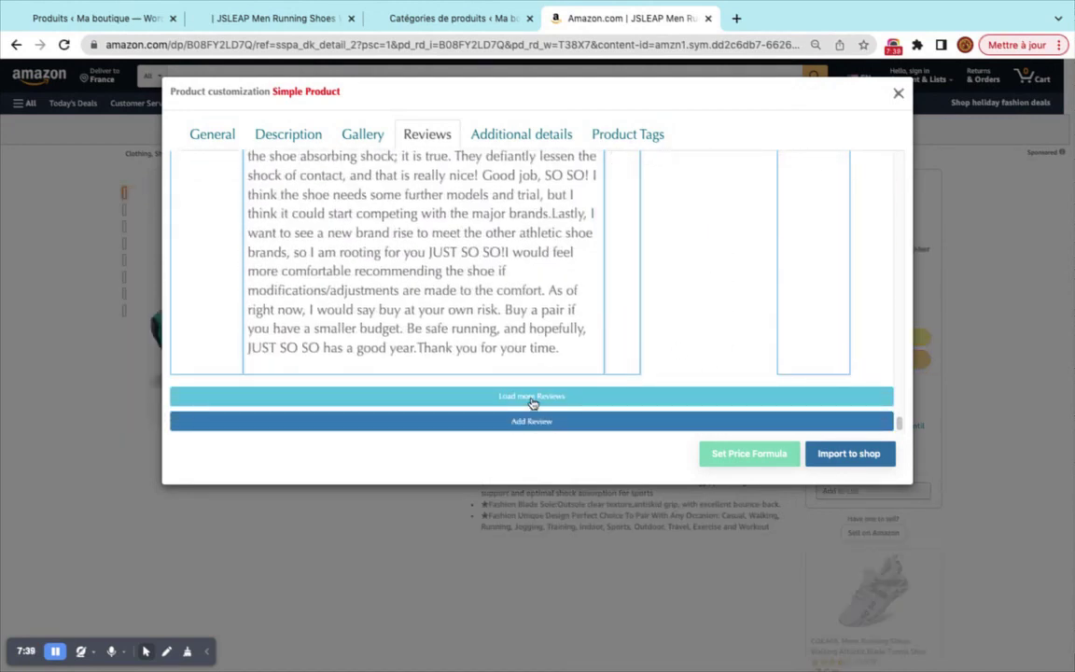
- Load more Amazon reviews, mark one for import and import it
left_click(536, 397)
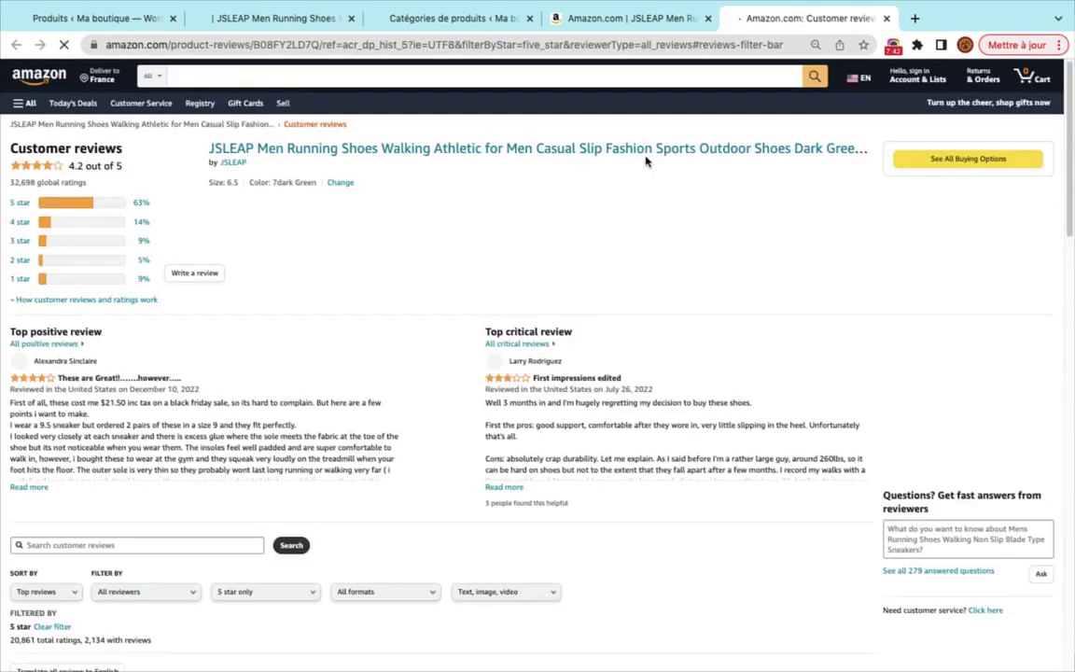
scroll(444, 428, "down", 15)
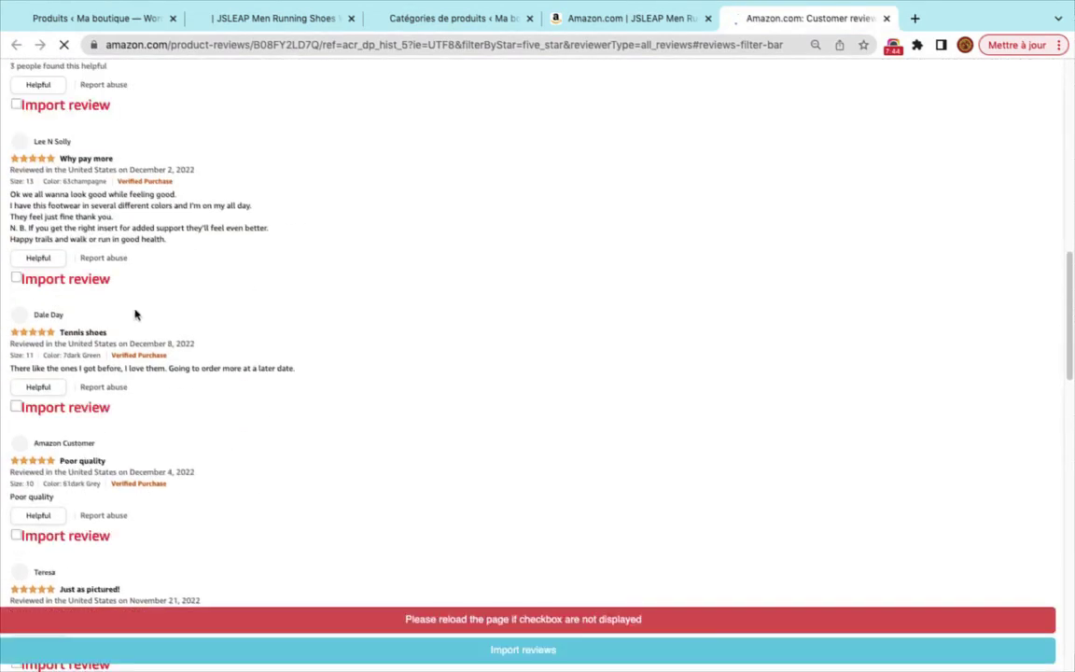
scroll(85, 328, "down", 8)
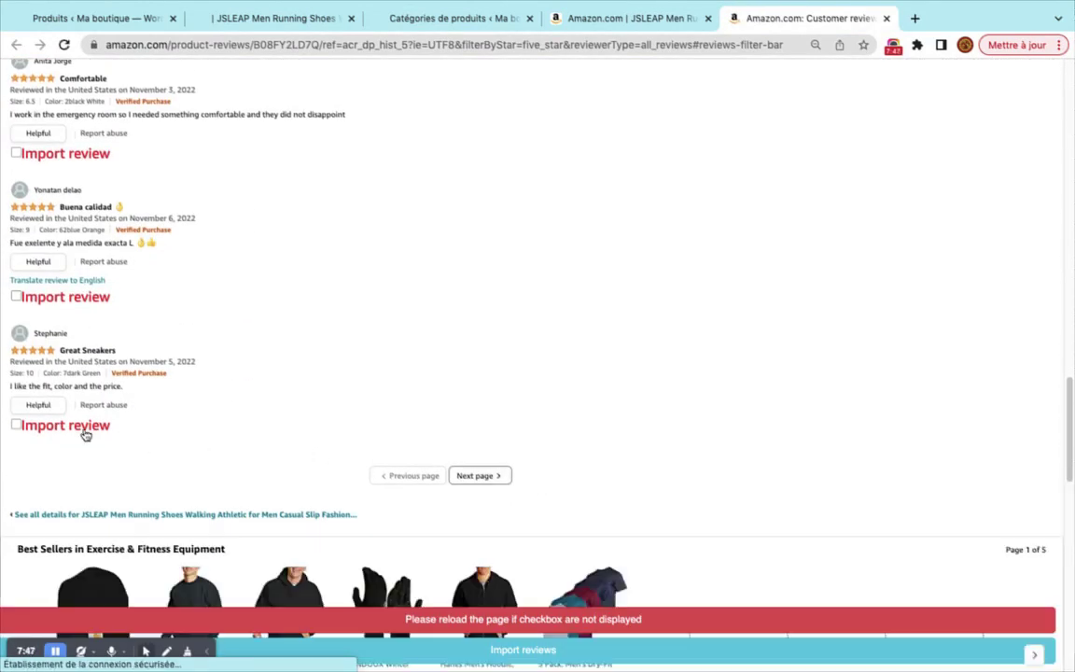
left_click(82, 301)
left_click(509, 650)
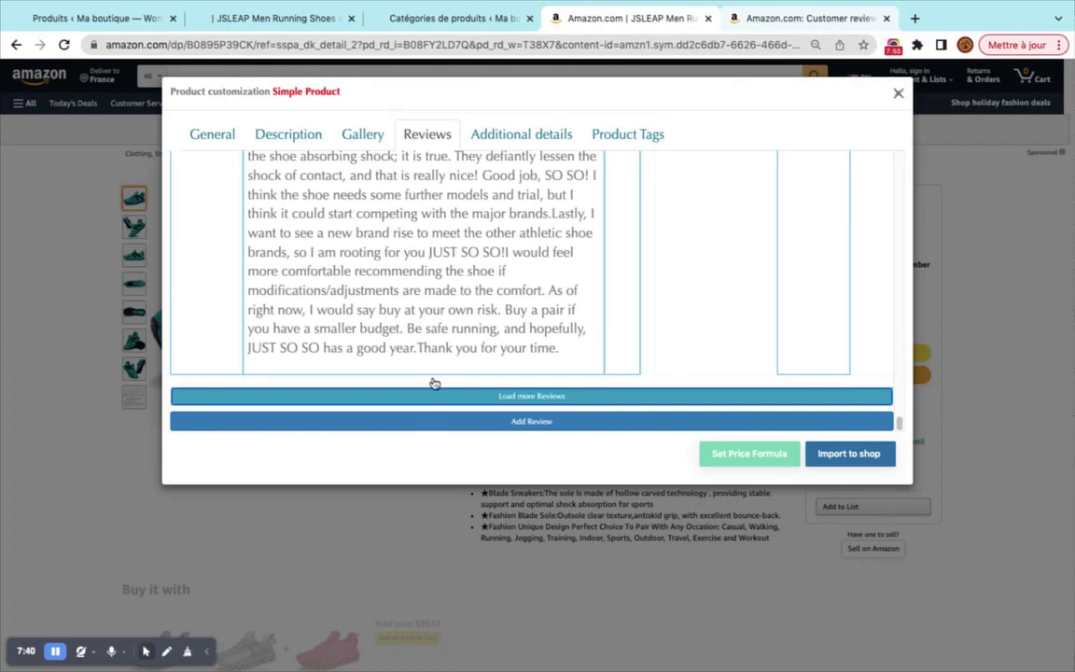
scroll(439, 343, "down", 5)
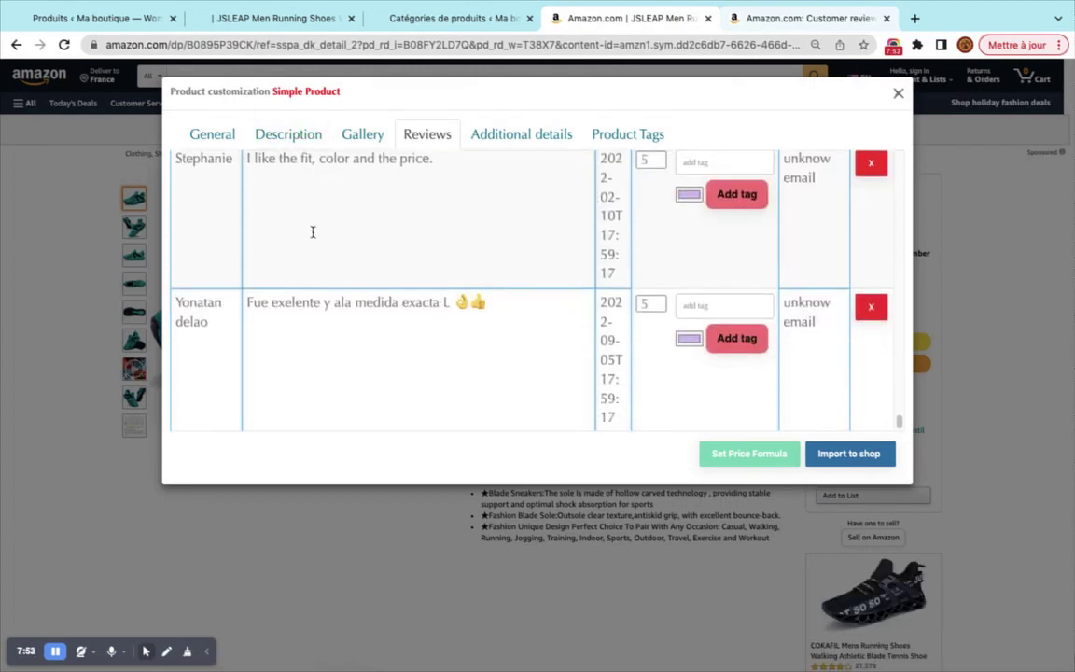
scroll(313, 232, "up", 2)
- Tag the review praising fit, color and price with a dark purple 'cool' tag
left_click(702, 258)
type("co")
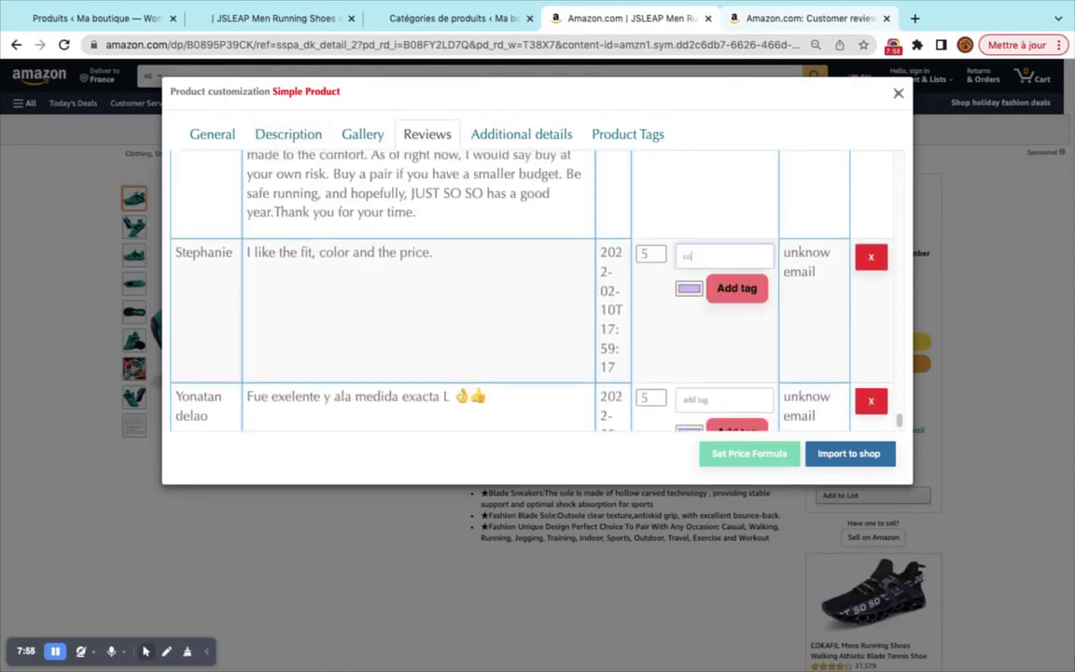
type("ol")
left_click(688, 290)
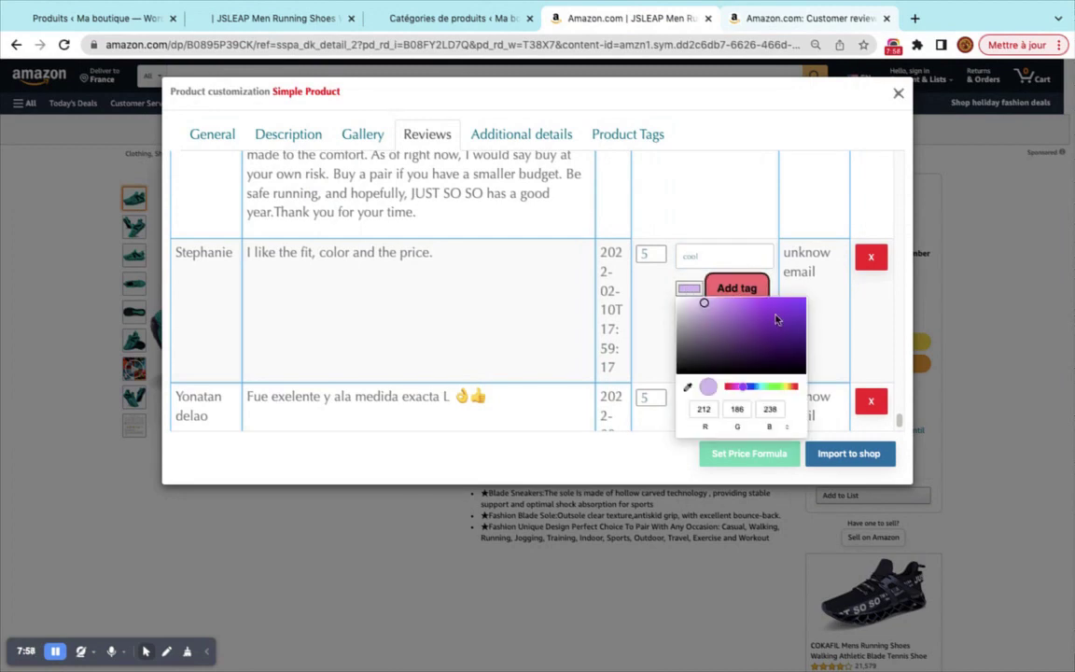
left_click(775, 320)
left_click(737, 288)
scroll(499, 292, "up", 1)
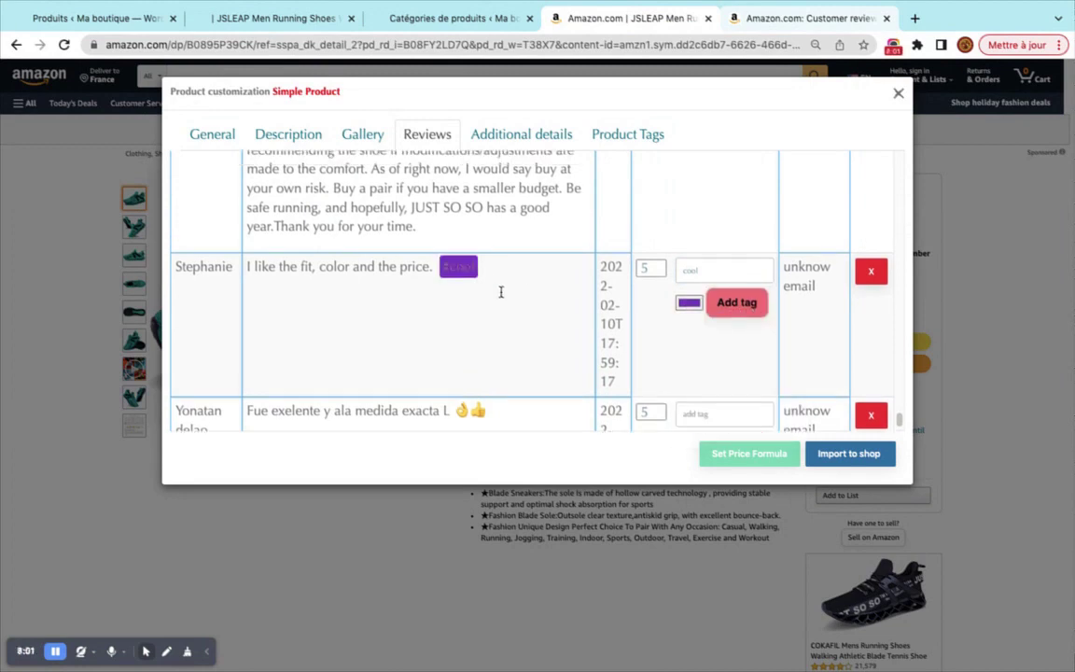
scroll(486, 303, "up", 3)
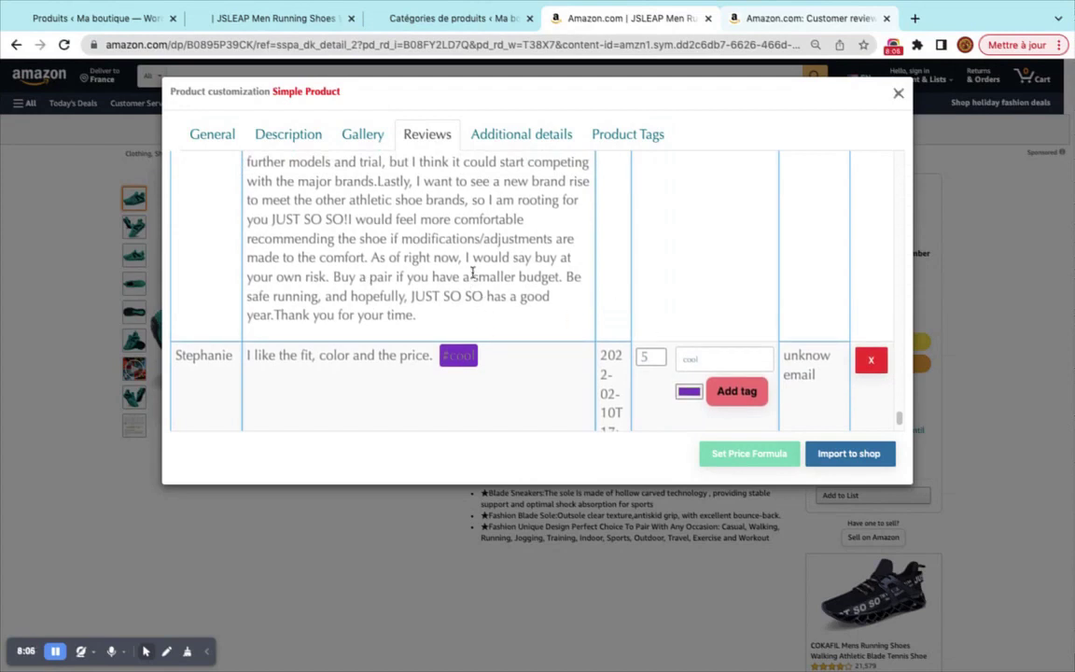
- Open Additional details and remove the two empty specification rows
left_click(501, 138)
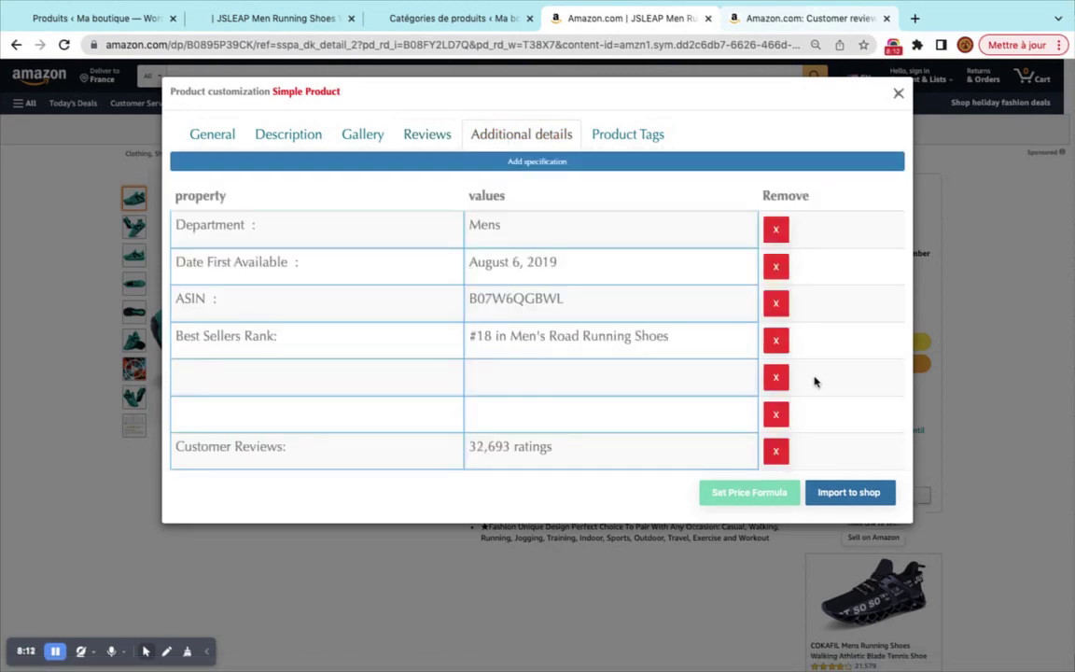
left_click(776, 377)
left_click(775, 377)
- Look over the categories, store preview and Amazon reviews tabs, closing the reviews page
left_click(453, 18)
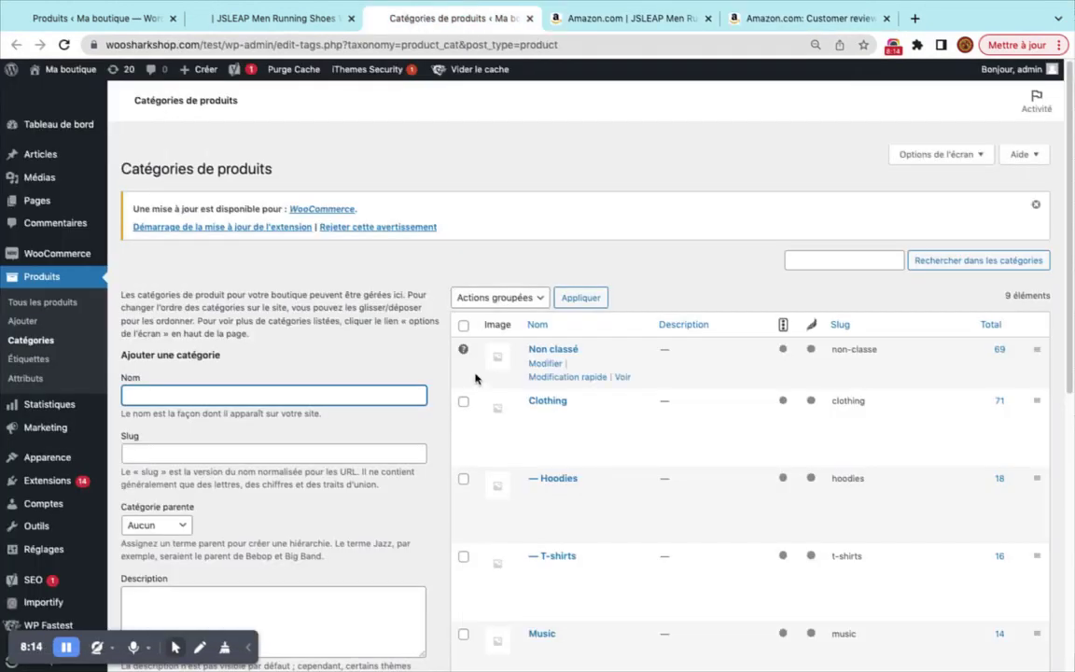
left_click(273, 17)
scroll(374, 381, "up", 4)
scroll(374, 380, "down", 7)
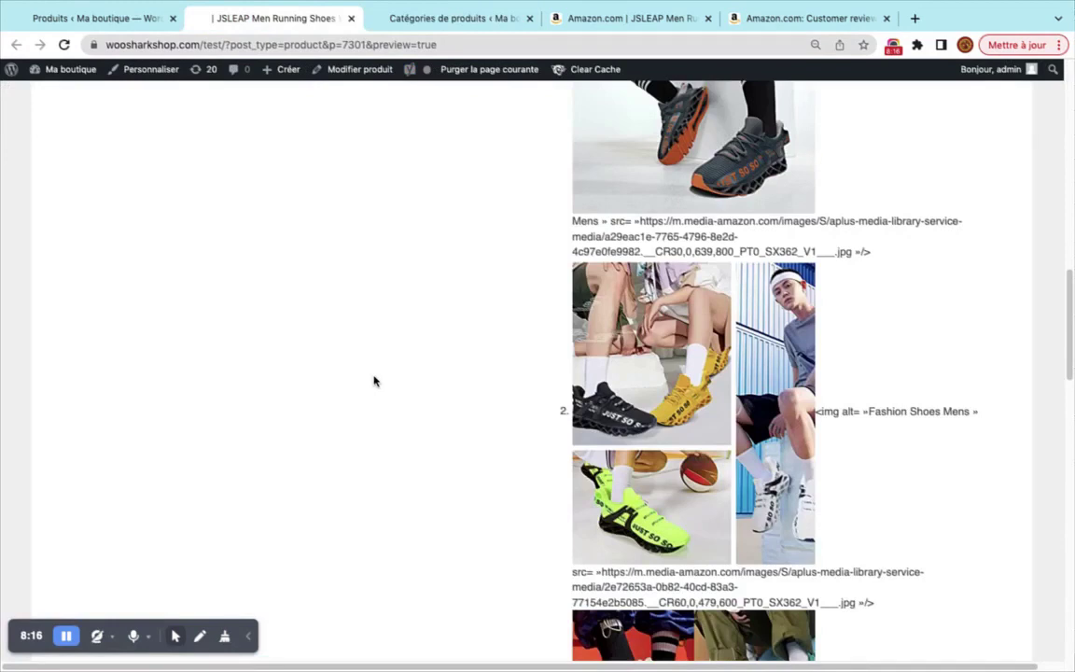
scroll(373, 381, "down", 10)
left_click(733, 20)
left_click(656, 22)
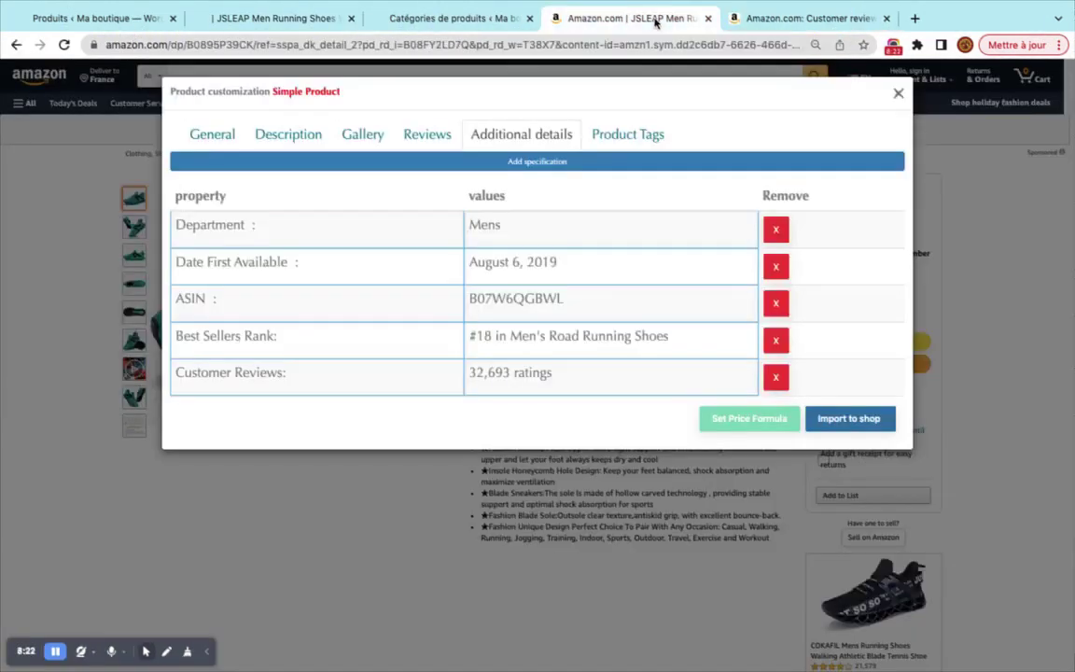
left_click(886, 17)
- Add a 'shop name' specification row, then show the Product Tags section
left_click(564, 168)
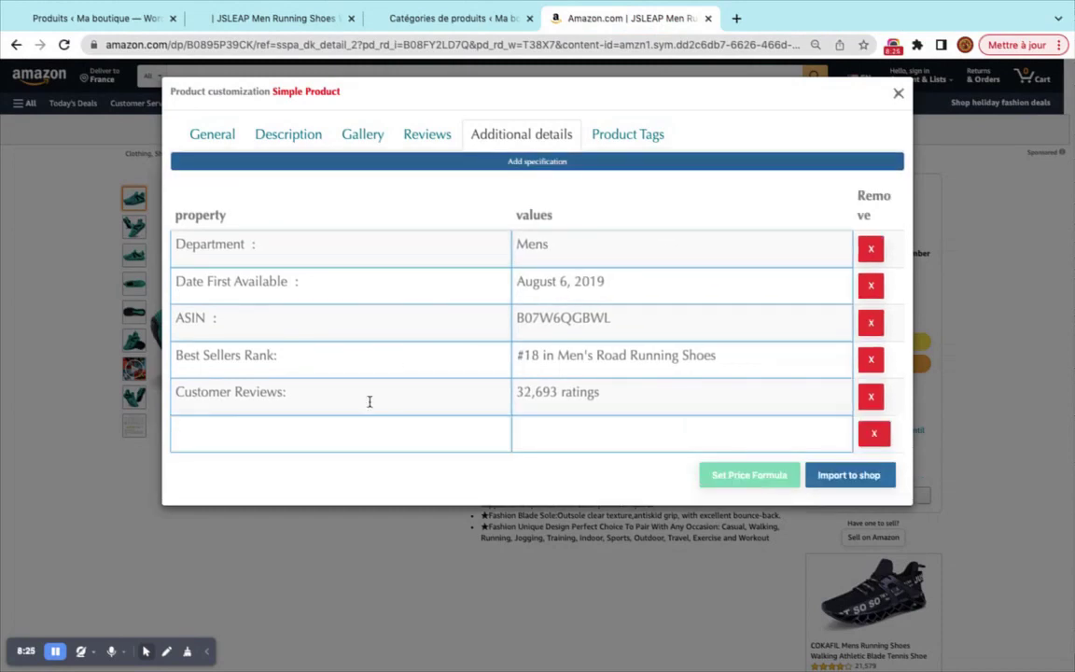
left_click(293, 429)
type("shop na")
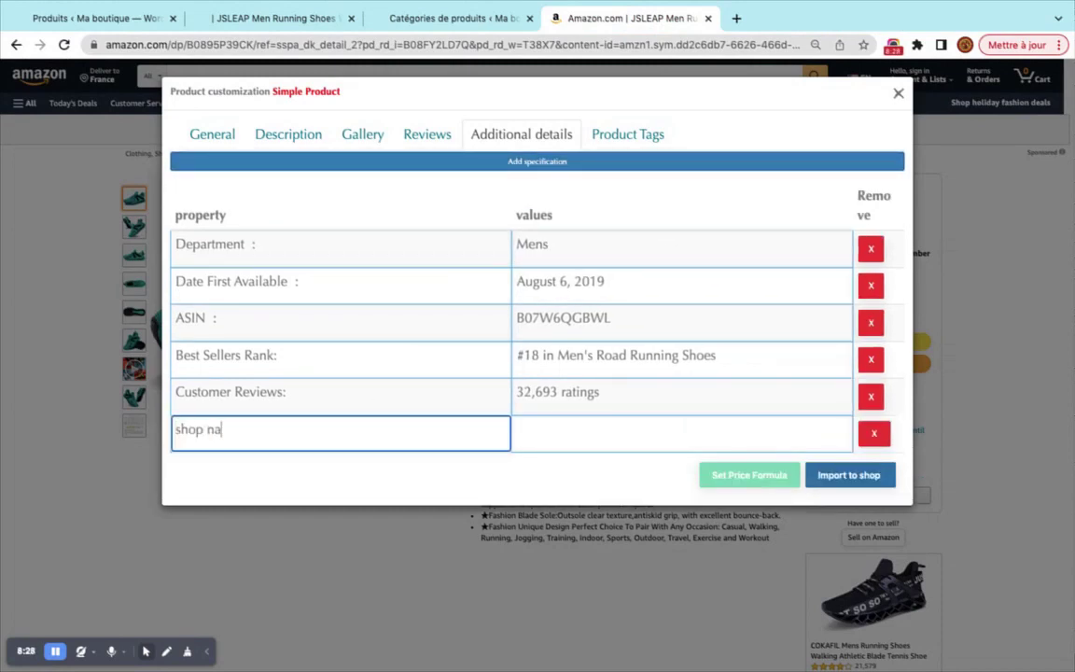
type("me")
left_click(608, 433)
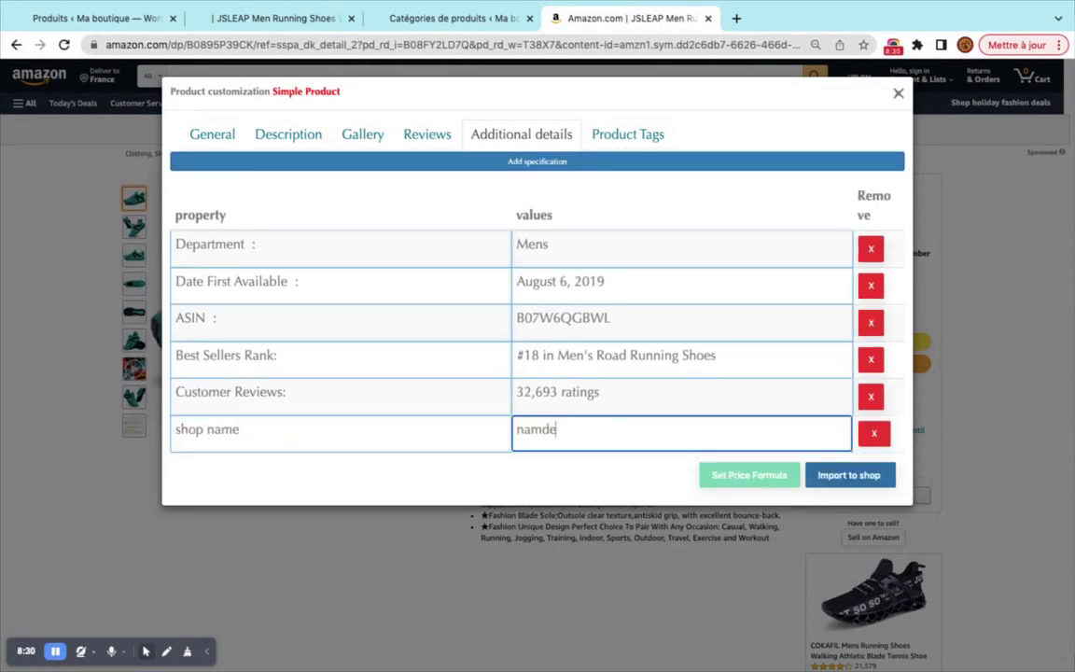
left_click(630, 136)
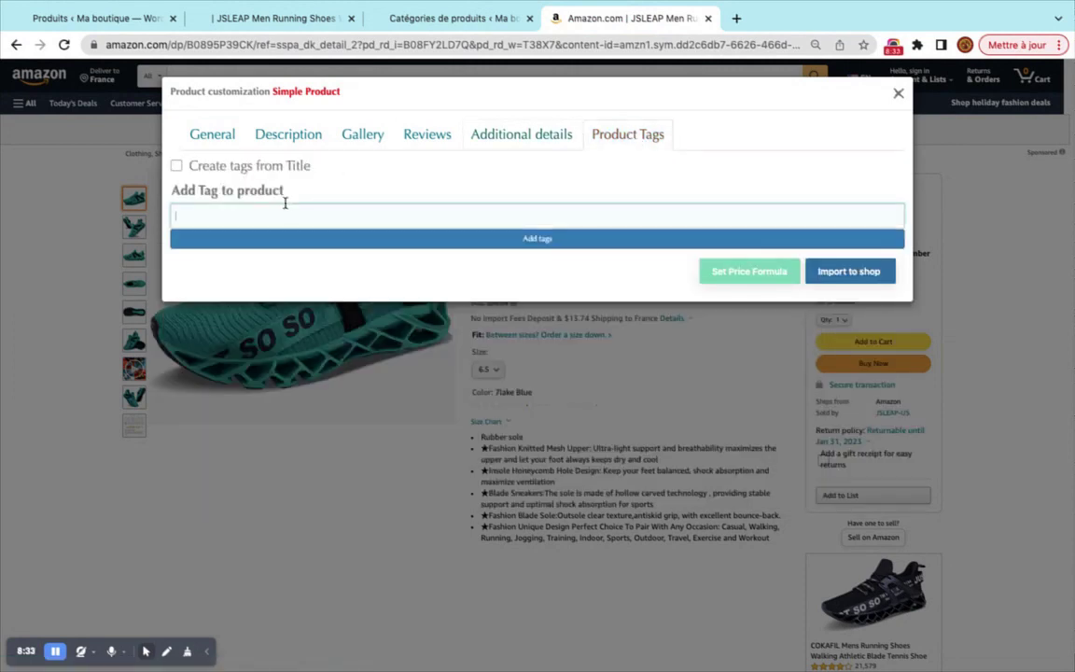